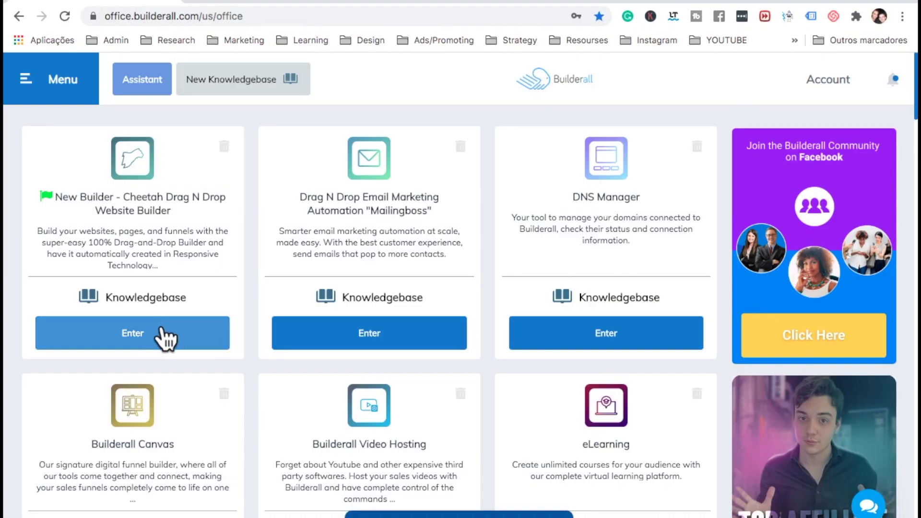
In Cheetah, create a blank-template site with title and description 'membership'
{"action": "left_click", "coordinate": [165, 342]}
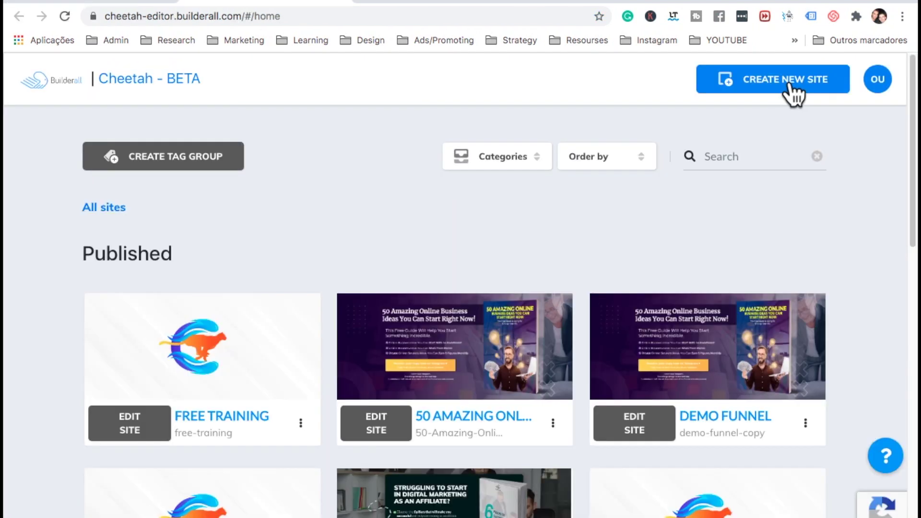
{"action": "left_click", "coordinate": [788, 82]}
{"action": "type", "text": "membership"}
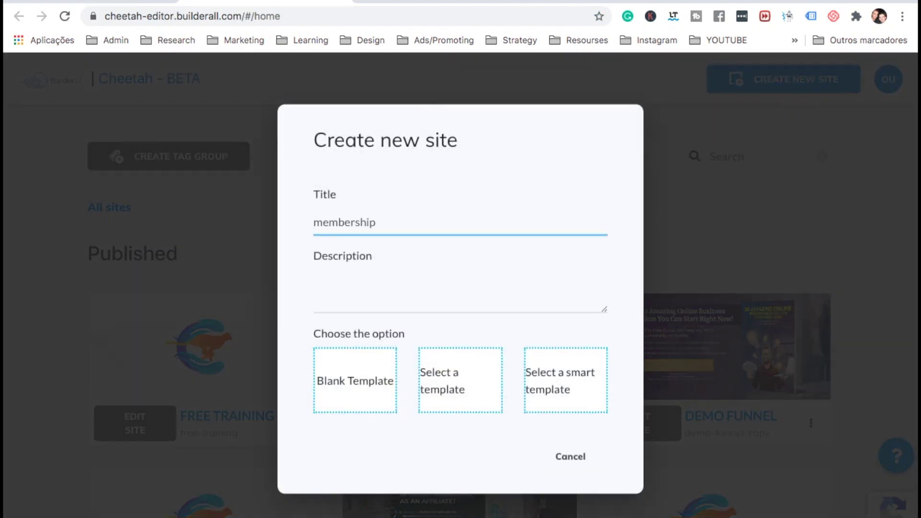
{"action": "double_click", "coordinate": [356, 224]}
{"action": "left_click", "coordinate": [350, 294]}
{"action": "type", "text": "membership"}
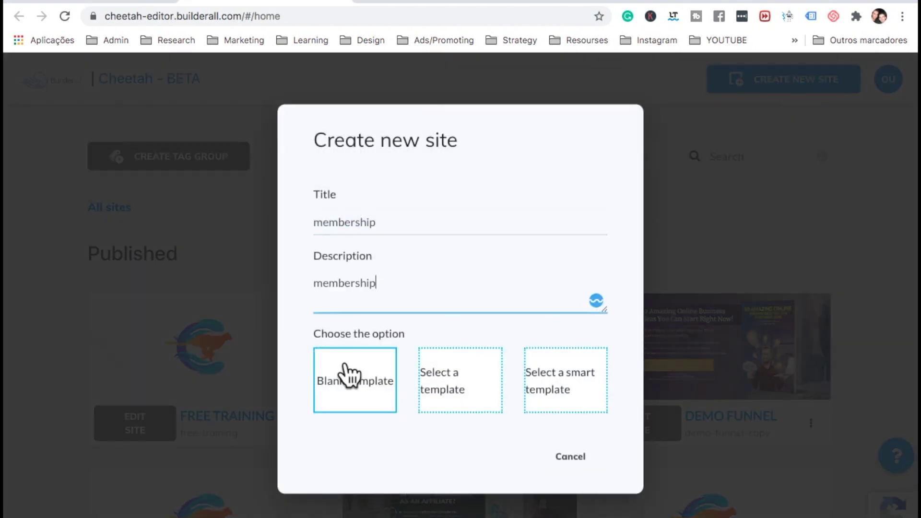
{"action": "left_click", "coordinate": [346, 376]}
Rename the home page to Sales Page
{"action": "left_click", "coordinate": [490, 322]}
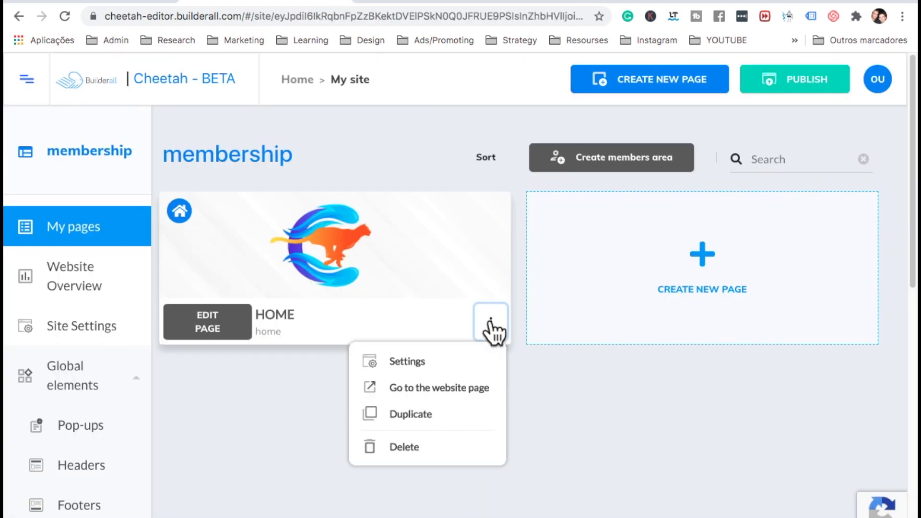
{"action": "left_click", "coordinate": [458, 361]}
{"action": "type", "text": "Sales Page"}
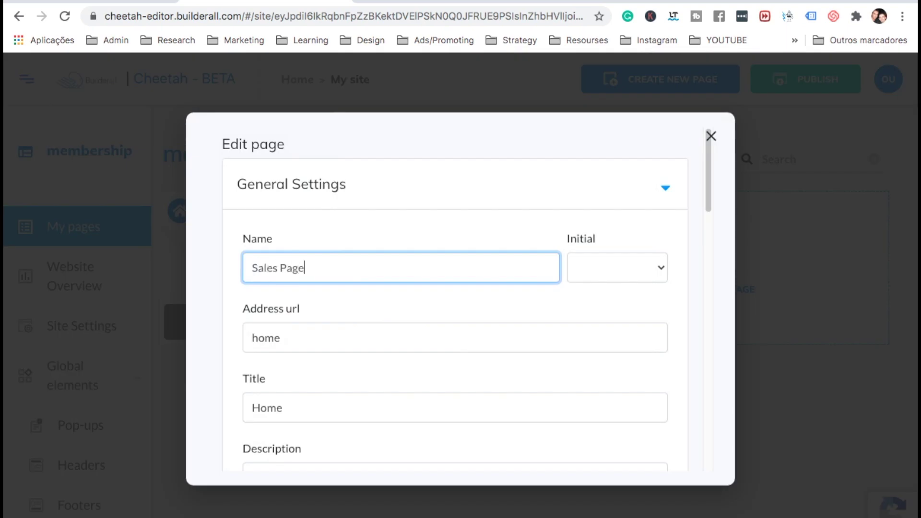
{"action": "scroll", "coordinate": [568, 385], "scroll_direction": "down", "scroll_amount": 10}
{"action": "left_click", "coordinate": [638, 448]}
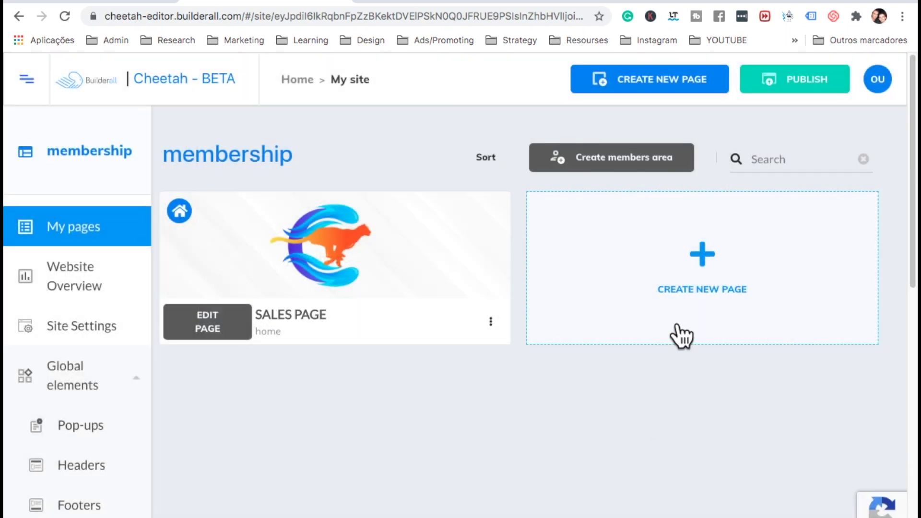
Add a new page named Membership Area
{"action": "left_click", "coordinate": [693, 302]}
{"action": "left_click", "coordinate": [385, 262]}
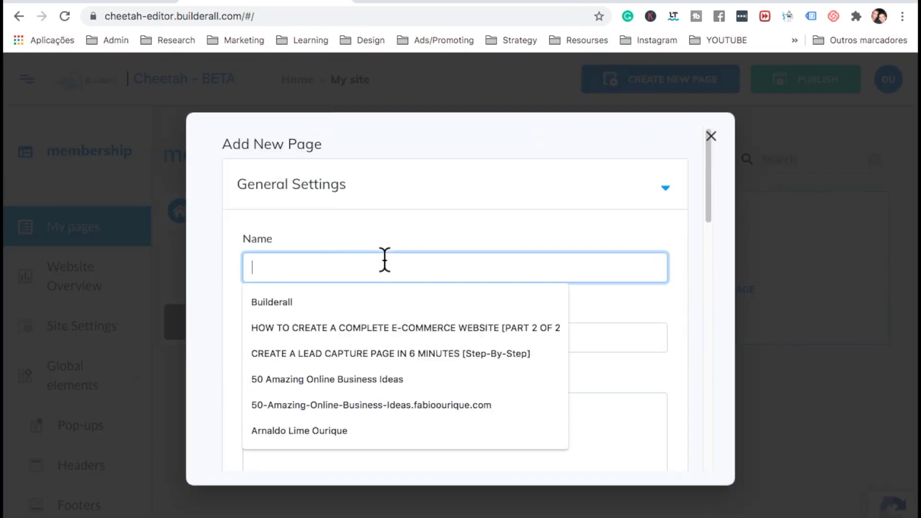
{"action": "type", "text": "Membershi"}
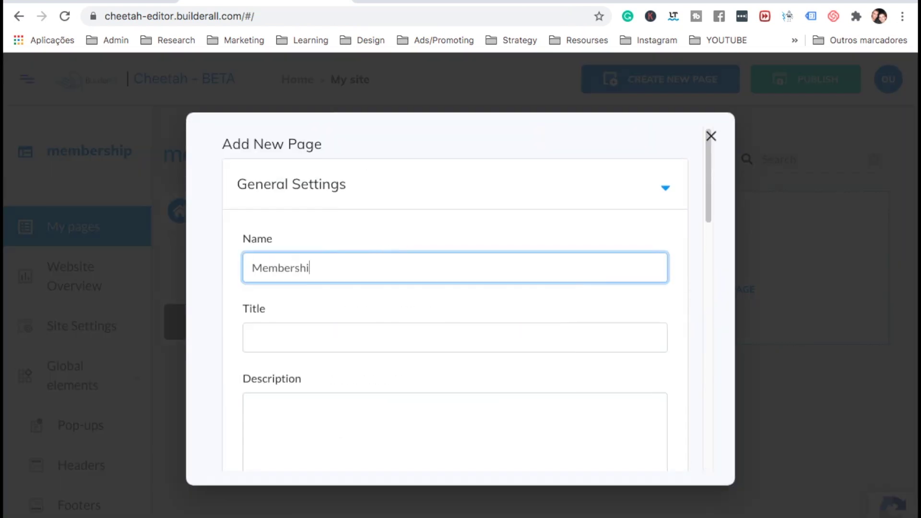
{"action": "type", "text": "p Area"}
{"action": "key", "text": "Tab"}
{"action": "type", "text": "Membership Area"}
{"action": "left_click", "coordinate": [336, 432]}
{"action": "scroll", "coordinate": [456, 336], "scroll_direction": "down", "scroll_amount": 10}
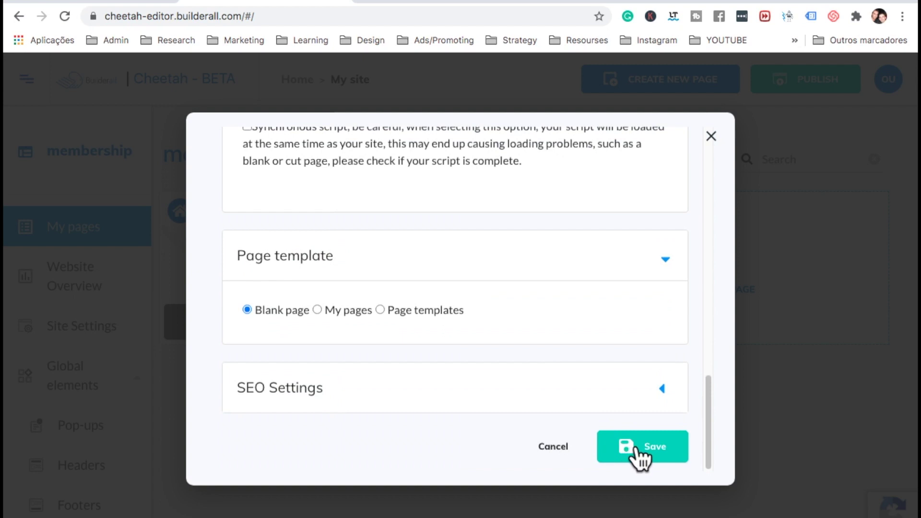
{"action": "left_click", "coordinate": [638, 453]}
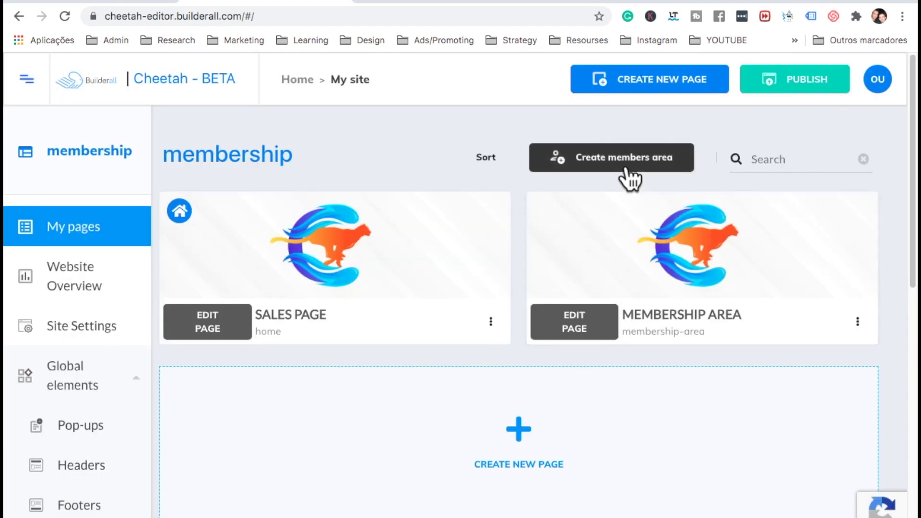
Create a members area named Membership Area, reusing the name as its description
{"action": "left_click", "coordinate": [629, 175]}
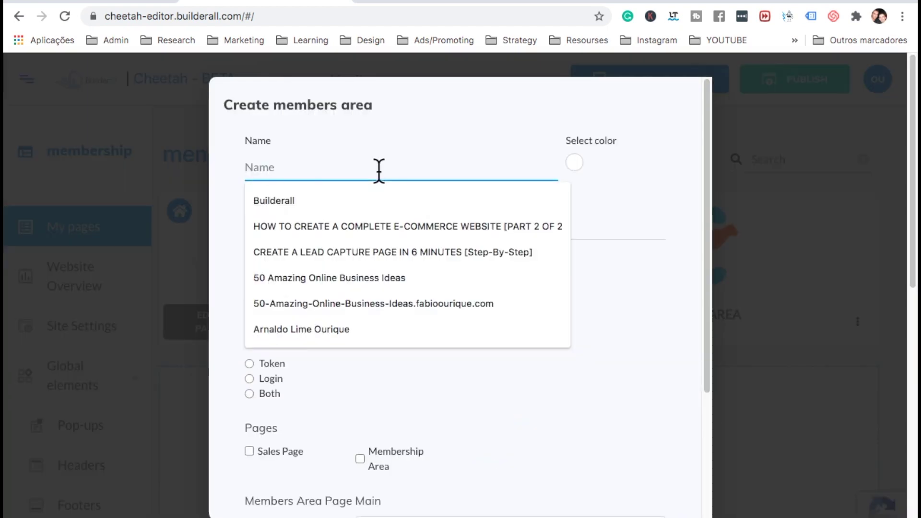
{"action": "type", "text": "me"}
{"action": "left_click", "coordinate": [341, 201]}
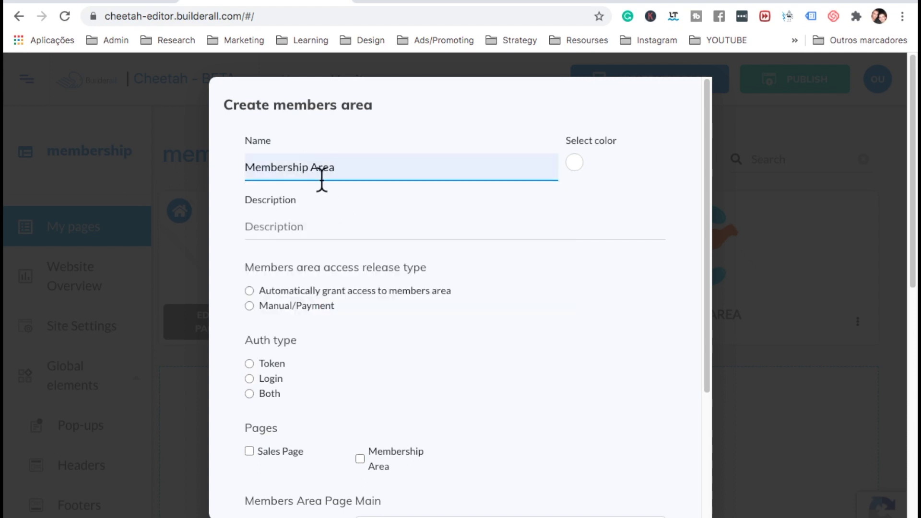
{"action": "left_click", "coordinate": [312, 228]}
{"action": "triple_click", "coordinate": [315, 169]}
{"action": "key", "text": "ctrl+c"}
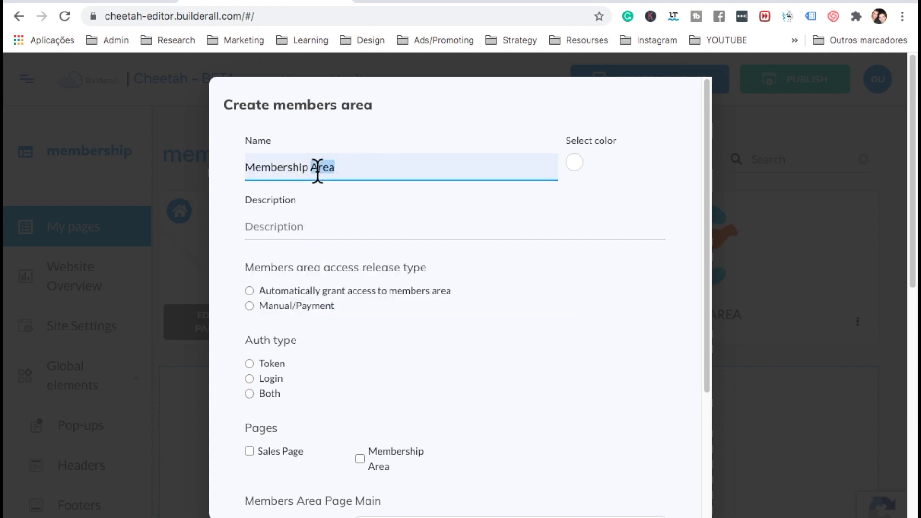
{"action": "key", "text": "Tab"}
{"action": "key", "text": "ctrl+v"}
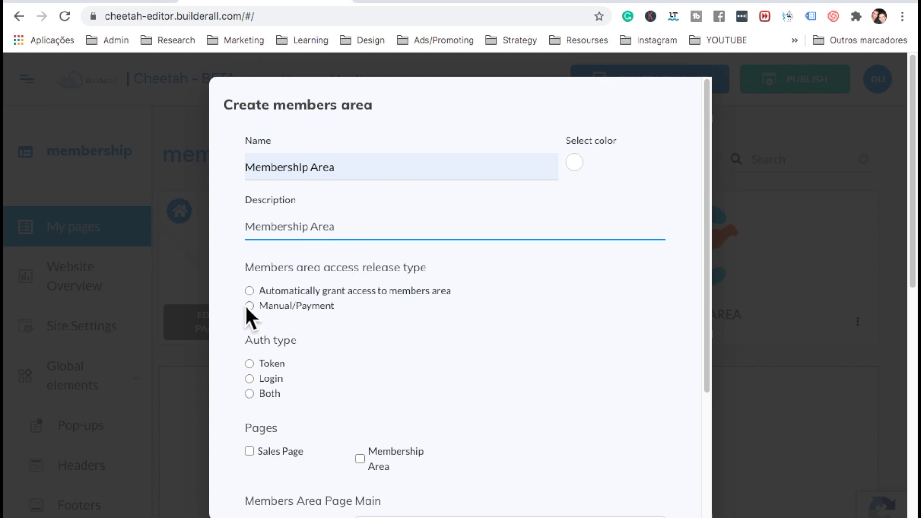
Give it Manual/Payment access, Login authentication and Membership Area as main page, then save
{"action": "left_click", "coordinate": [248, 307]}
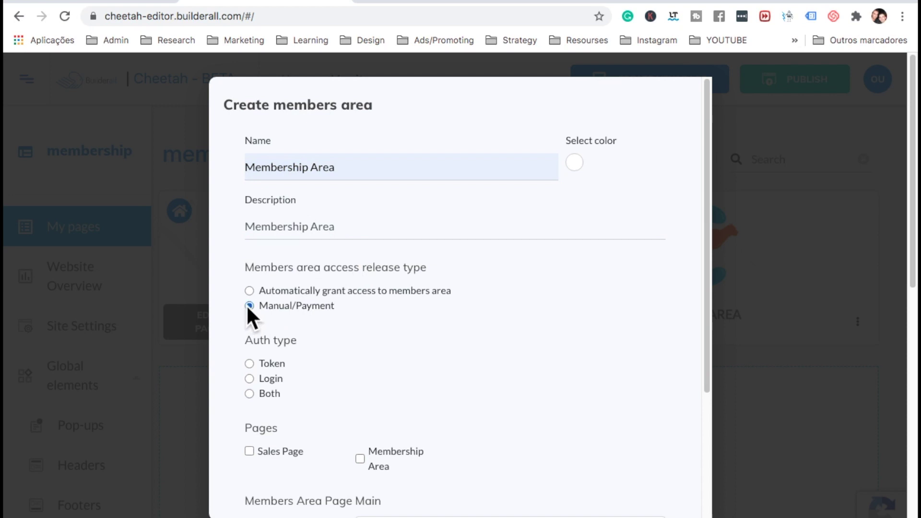
{"action": "scroll", "coordinate": [260, 346], "scroll_direction": "down", "scroll_amount": 1}
{"action": "left_click", "coordinate": [251, 344]}
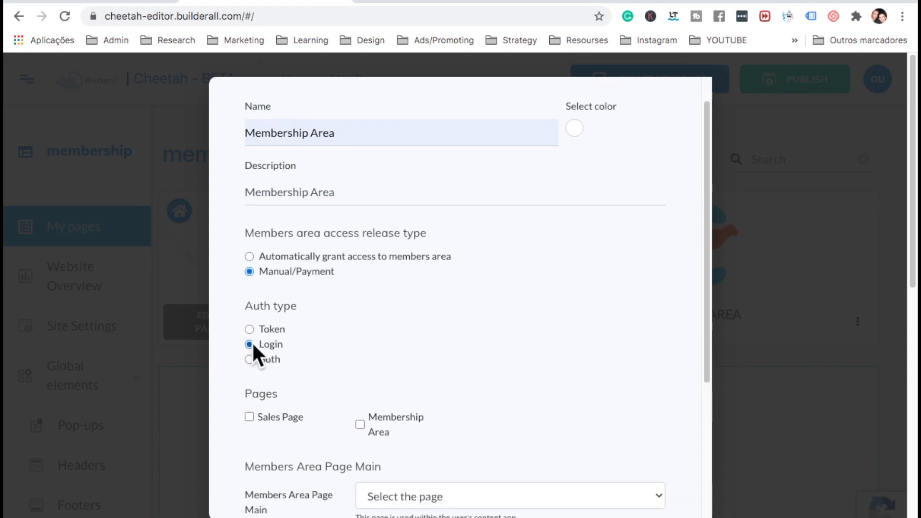
{"action": "scroll", "coordinate": [252, 346], "scroll_direction": "down", "scroll_amount": 4}
{"action": "scroll", "coordinate": [381, 296], "scroll_direction": "down", "scroll_amount": 1}
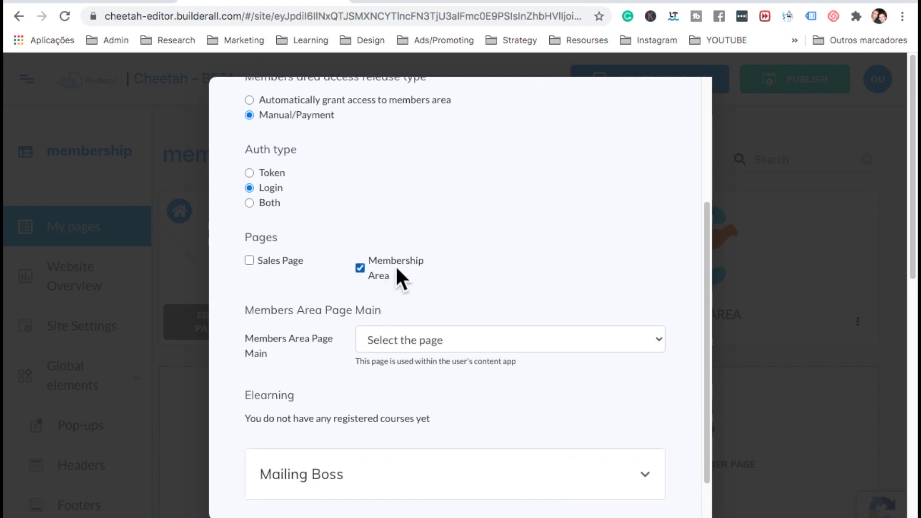
{"action": "left_click", "coordinate": [419, 338]}
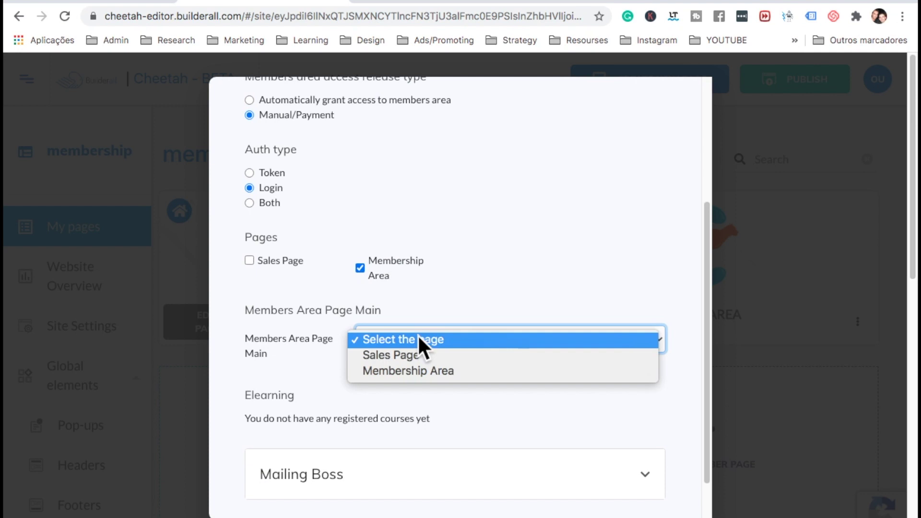
{"action": "left_click", "coordinate": [416, 367]}
{"action": "scroll", "coordinate": [416, 367], "scroll_direction": "down", "scroll_amount": 3}
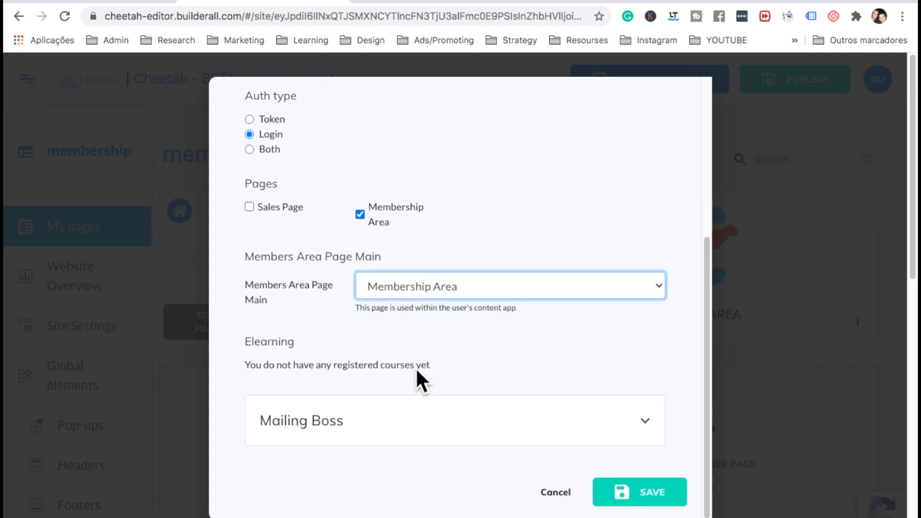
{"action": "left_click", "coordinate": [627, 495]}
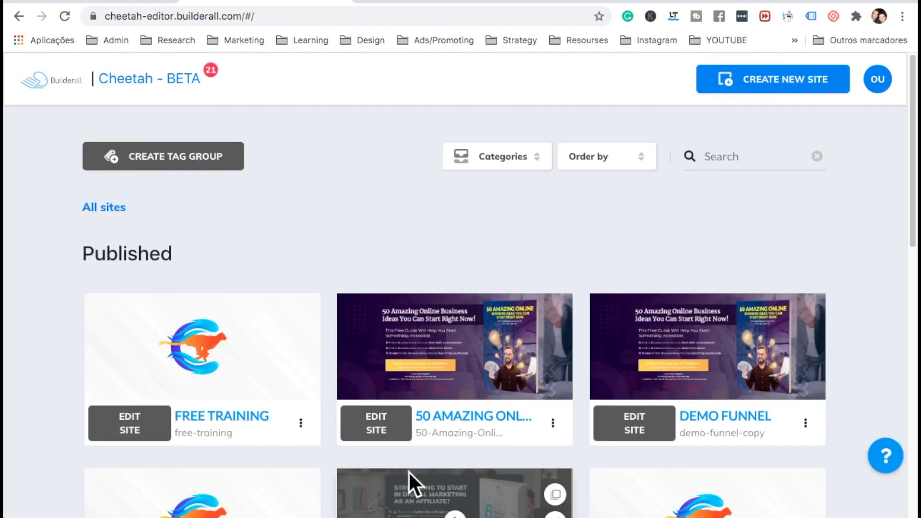
Reopen the membership site for editing
{"action": "scroll", "coordinate": [408, 471], "scroll_direction": "down", "scroll_amount": 8}
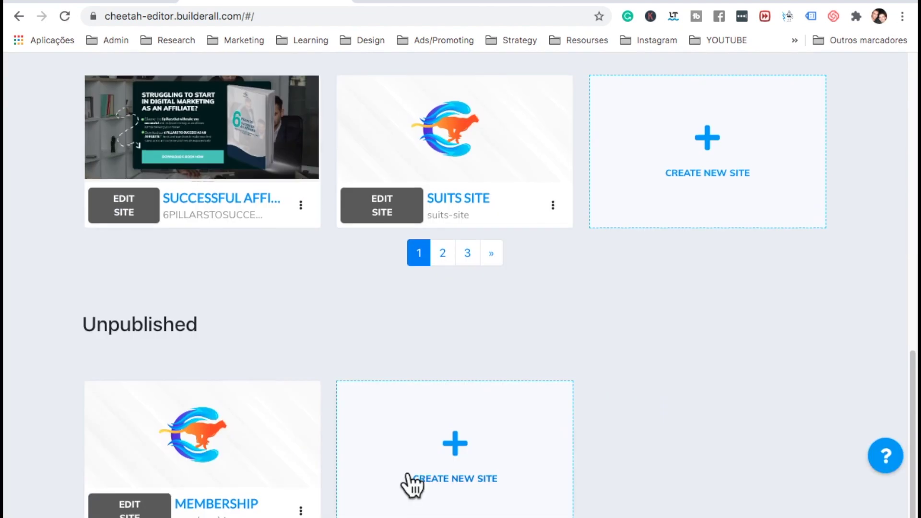
{"action": "left_click", "coordinate": [130, 506]}
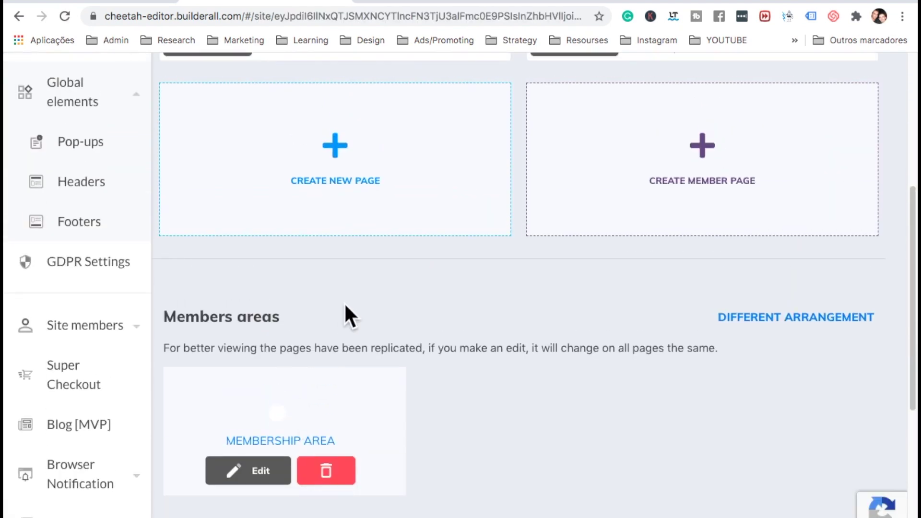
{"action": "scroll", "coordinate": [345, 315], "scroll_direction": "down", "scroll_amount": 2}
{"action": "scroll", "coordinate": [267, 257], "scroll_direction": "up", "scroll_amount": 4}
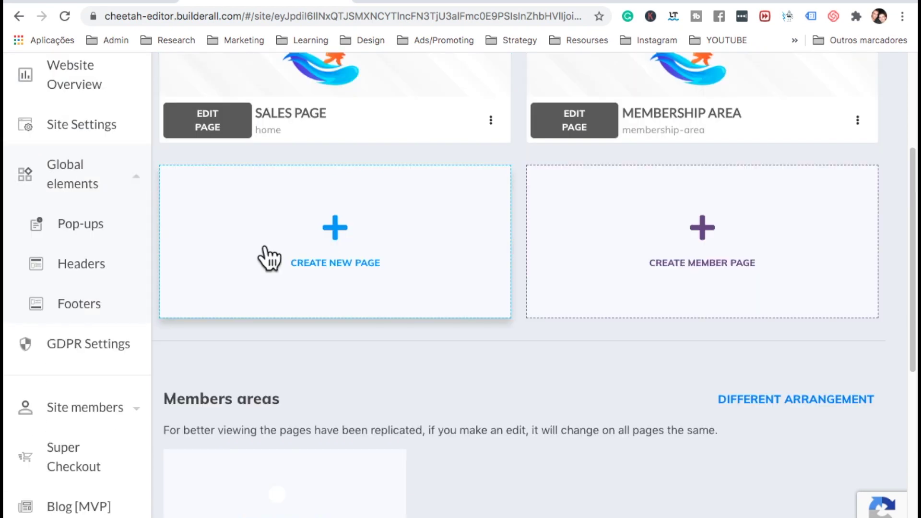
In Supercheckout, save the business info: contact's name, business name, phone number and address
{"action": "left_click", "coordinate": [57, 462]}
{"action": "left_click", "coordinate": [286, 281]}
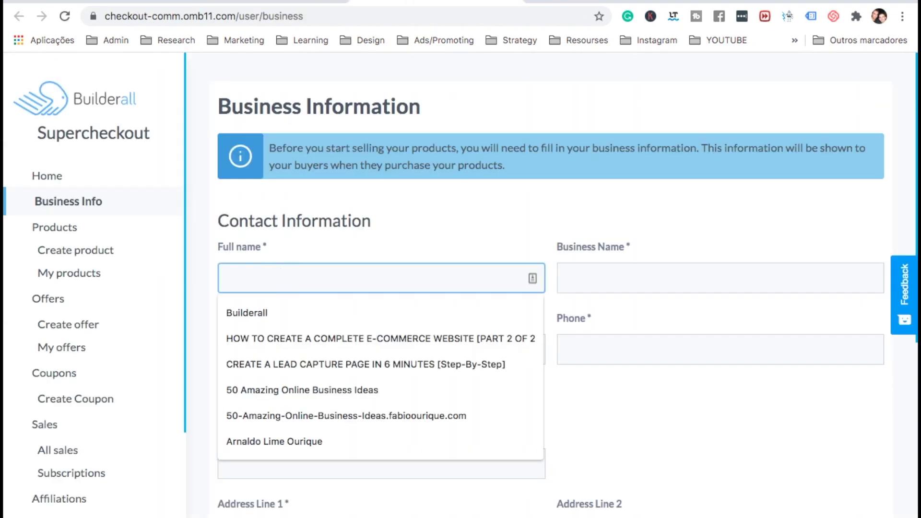
{"action": "type", "text": "Fabio"}
{"action": "left_click", "coordinate": [607, 272]}
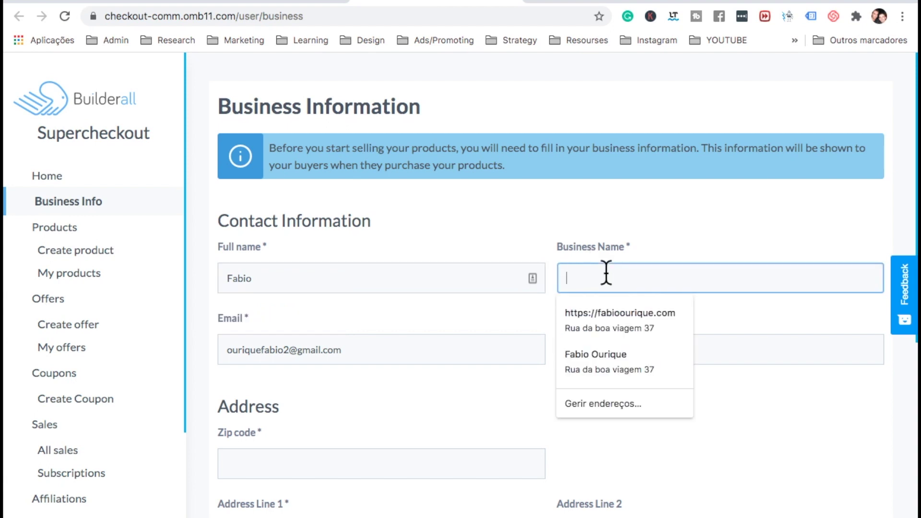
{"action": "left_click", "coordinate": [617, 346]}
{"action": "scroll", "coordinate": [617, 345], "scroll_direction": "down", "scroll_amount": 4}
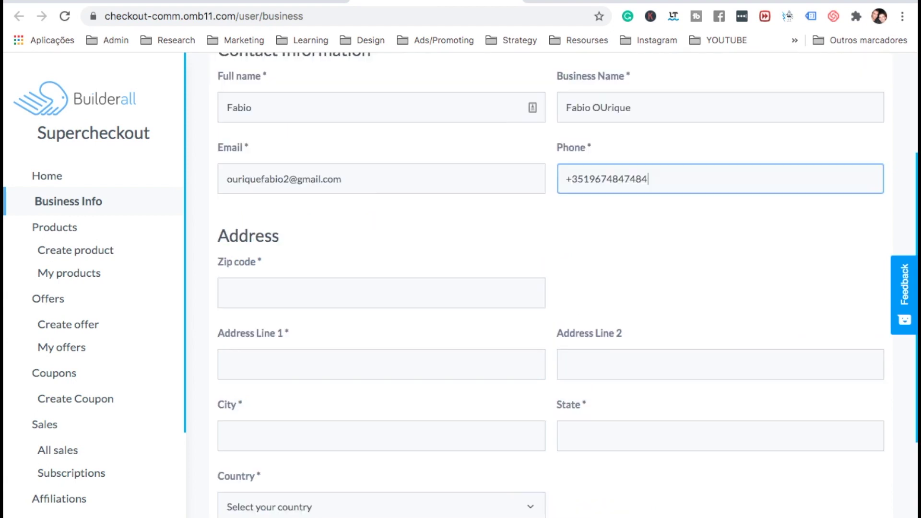
{"action": "left_click", "coordinate": [364, 292]}
{"action": "left_click", "coordinate": [363, 331]}
{"action": "scroll", "coordinate": [373, 416], "scroll_direction": "down", "scroll_amount": 4}
{"action": "left_click", "coordinate": [278, 509]}
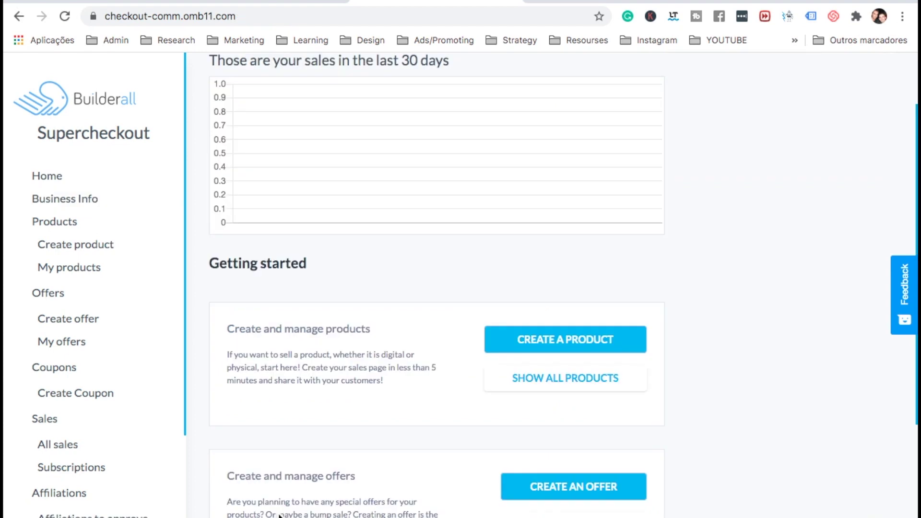
{"action": "scroll", "coordinate": [279, 515], "scroll_direction": "down", "scroll_amount": 1}
Create a product named Membership Course and upload its cropped image
{"action": "left_click", "coordinate": [528, 305]}
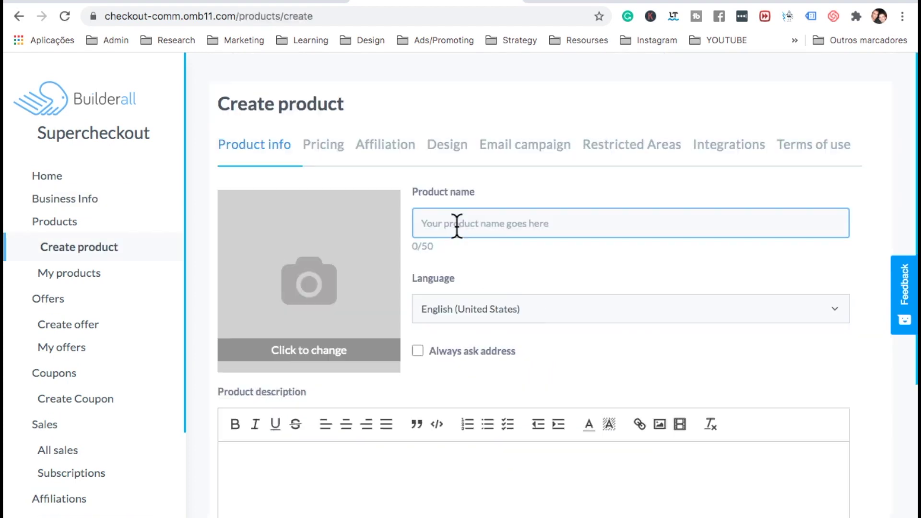
{"action": "type", "text": "Membership Course"}
{"action": "scroll", "coordinate": [461, 263], "scroll_direction": "down", "scroll_amount": 3}
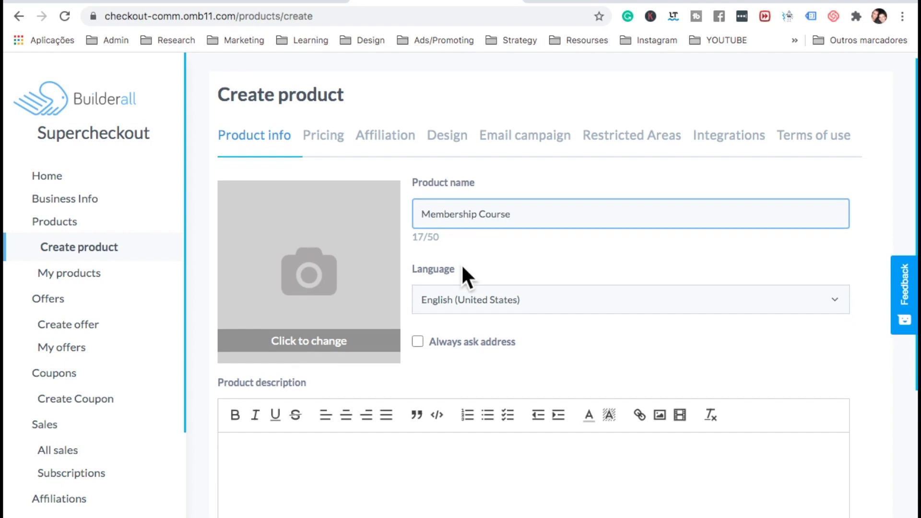
{"action": "left_click", "coordinate": [307, 196]}
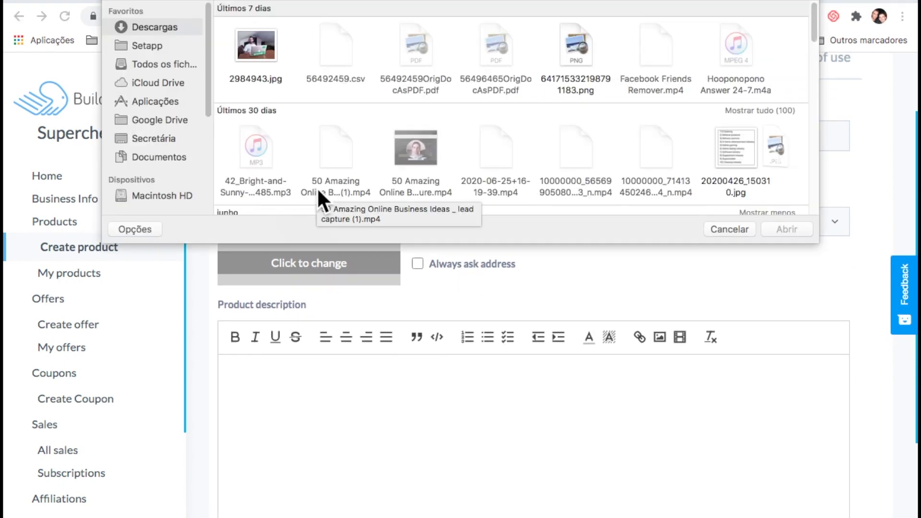
{"action": "double_click", "coordinate": [261, 48]}
{"action": "left_click", "coordinate": [494, 425]}
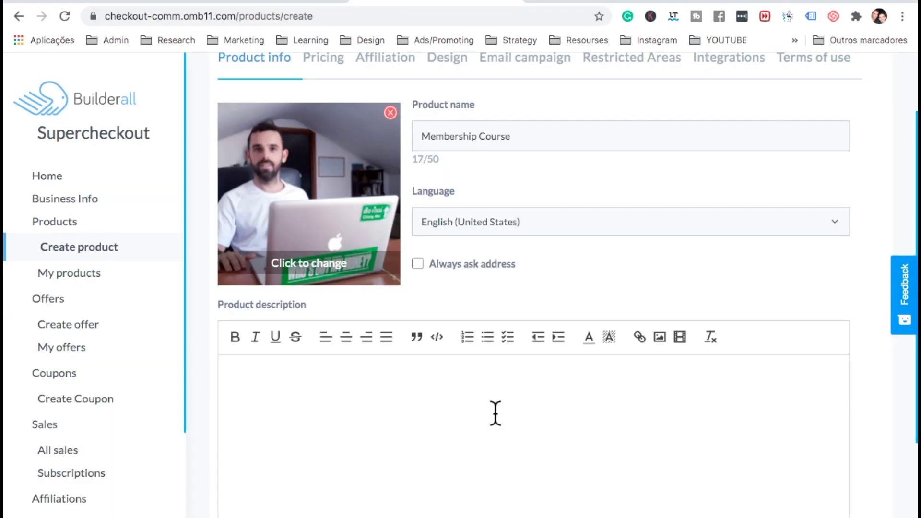
Add the description 'description of it' and keep the product type Digital
{"action": "left_click", "coordinate": [477, 383]}
{"action": "type", "text": "descriptio"}
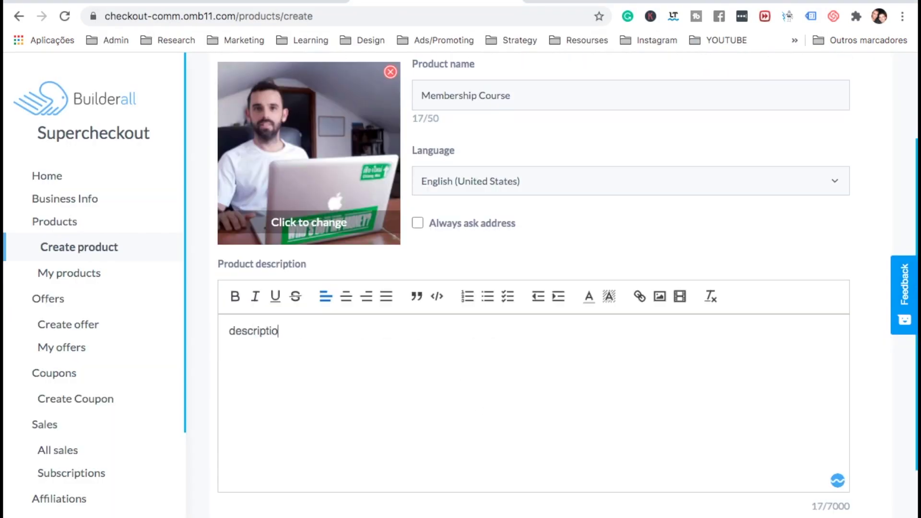
{"action": "type", "text": "n of it"}
{"action": "scroll", "coordinate": [458, 456], "scroll_direction": "down", "scroll_amount": 3}
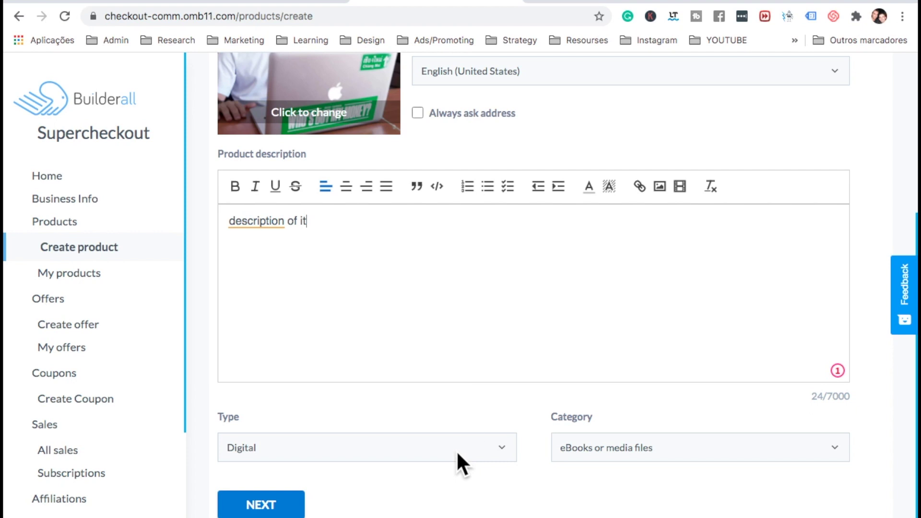
{"action": "left_click", "coordinate": [456, 450]}
{"action": "left_click", "coordinate": [457, 450]}
{"action": "left_click", "coordinate": [583, 447]}
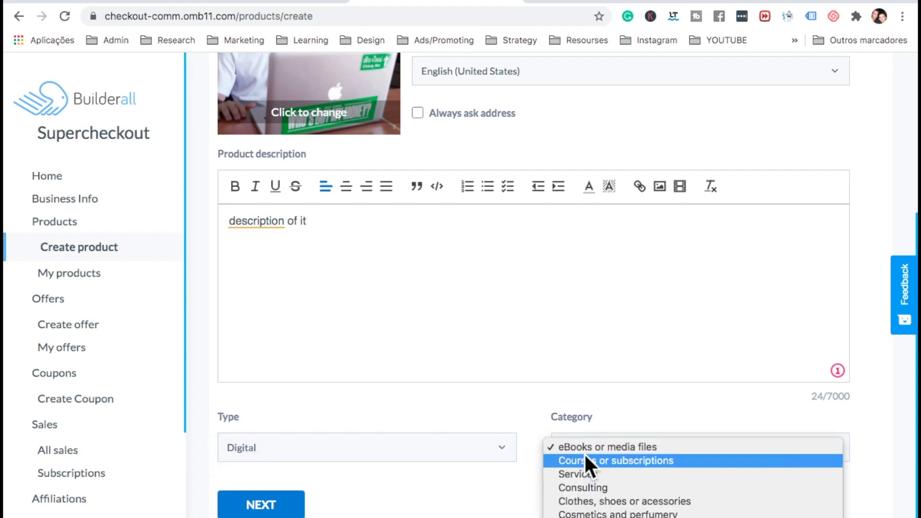
Categorise it as Courses or subscriptions and enable Stripe on the Pricing step
{"action": "left_click", "coordinate": [591, 461]}
{"action": "left_click", "coordinate": [283, 508]}
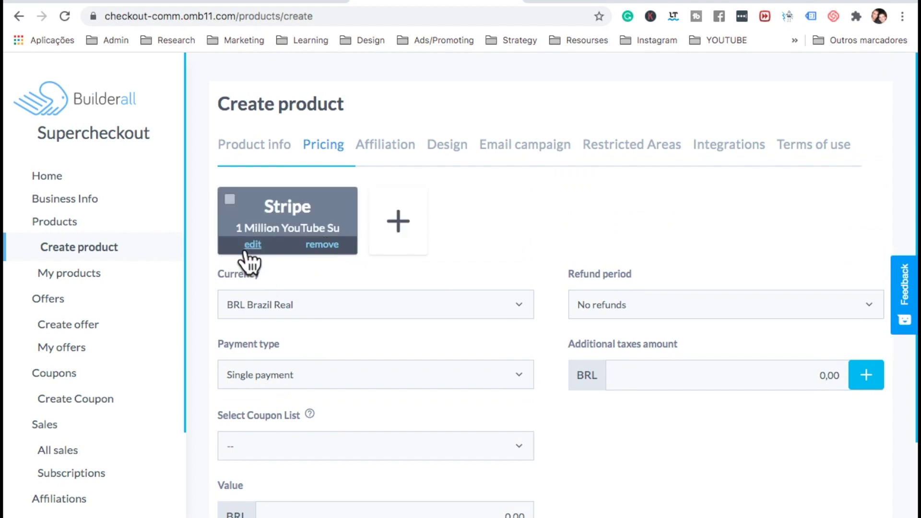
{"action": "left_click", "coordinate": [394, 217]}
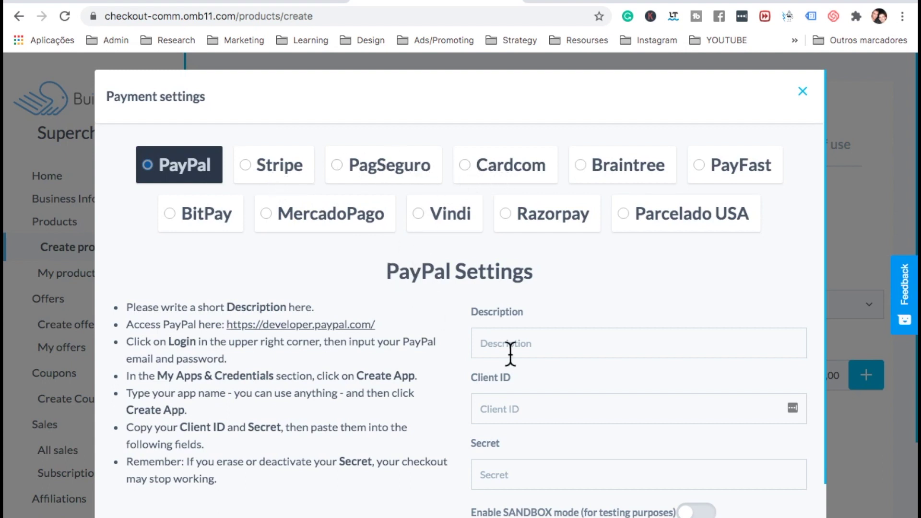
{"action": "scroll", "coordinate": [510, 353], "scroll_direction": "down", "scroll_amount": 1}
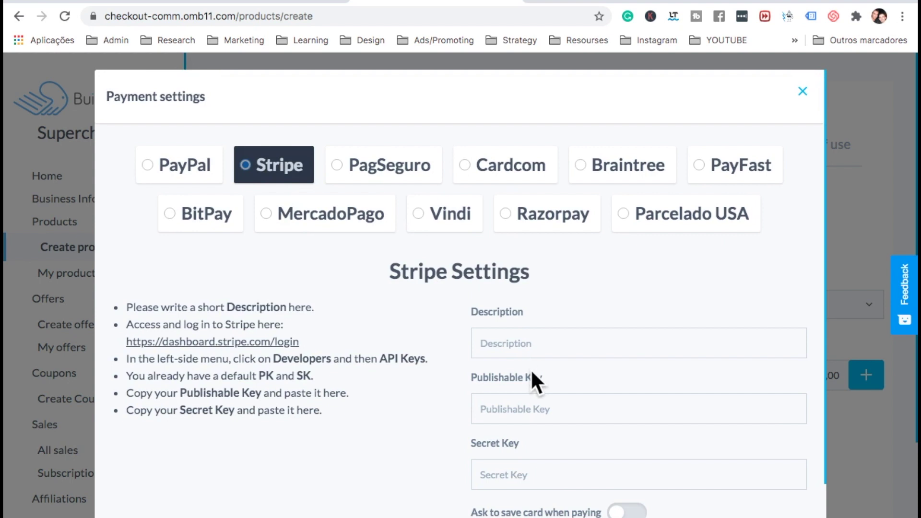
{"action": "scroll", "coordinate": [531, 369], "scroll_direction": "down", "scroll_amount": 1}
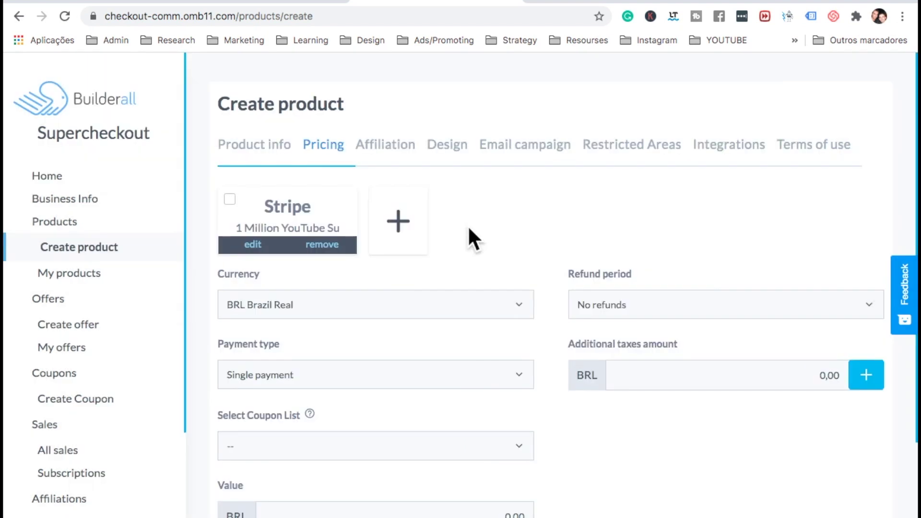
{"action": "left_click", "coordinate": [230, 197]}
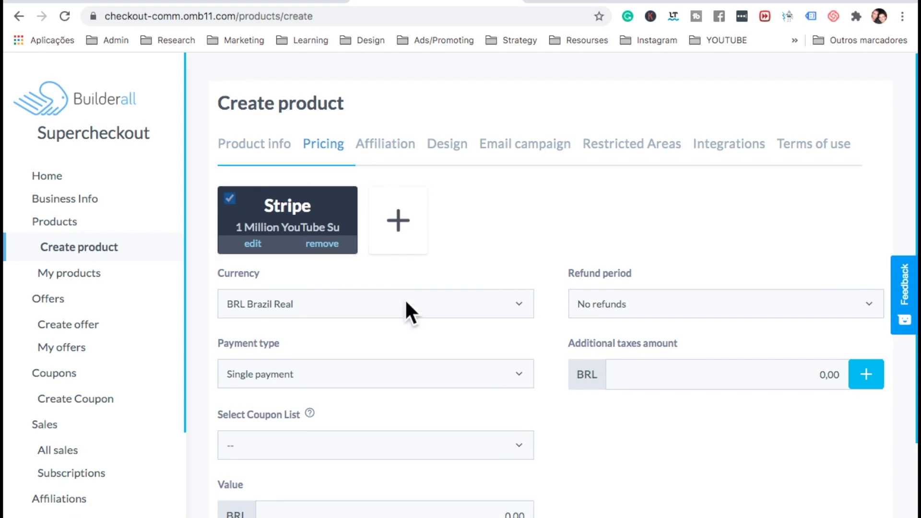
Switch the price currency to USD United States Dollar
{"action": "scroll", "coordinate": [405, 307], "scroll_direction": "down", "scroll_amount": 3}
{"action": "left_click", "coordinate": [363, 239]}
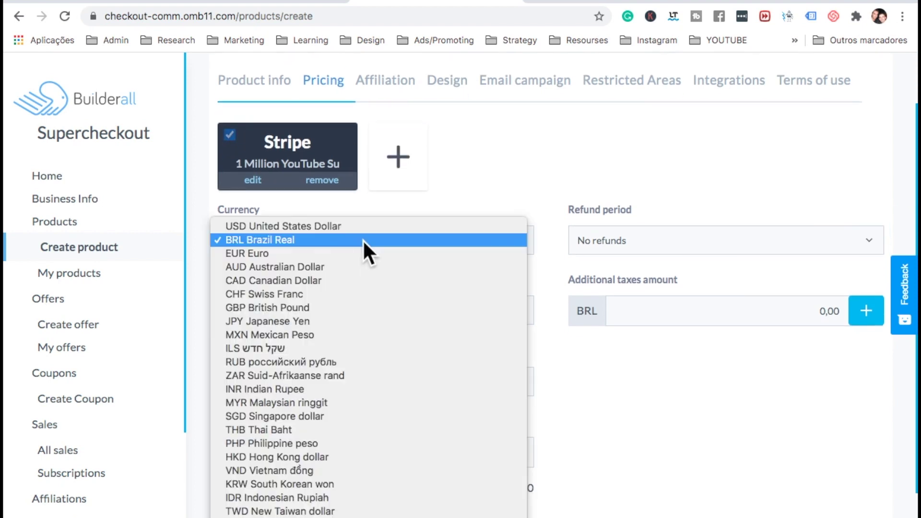
{"action": "left_click", "coordinate": [339, 226]}
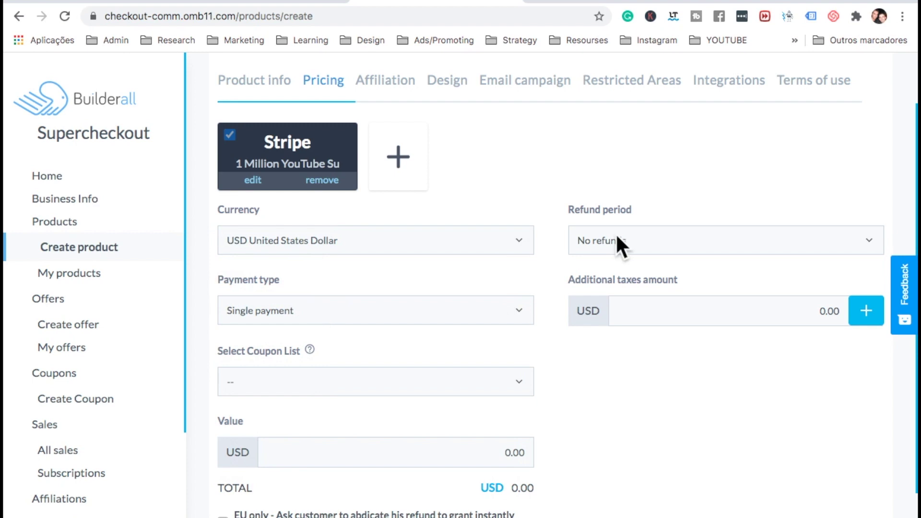
{"action": "left_click", "coordinate": [294, 311]}
Make payment recurring and add a '1 year' plan at 900, billed every 12 months
{"action": "left_click", "coordinate": [294, 325]}
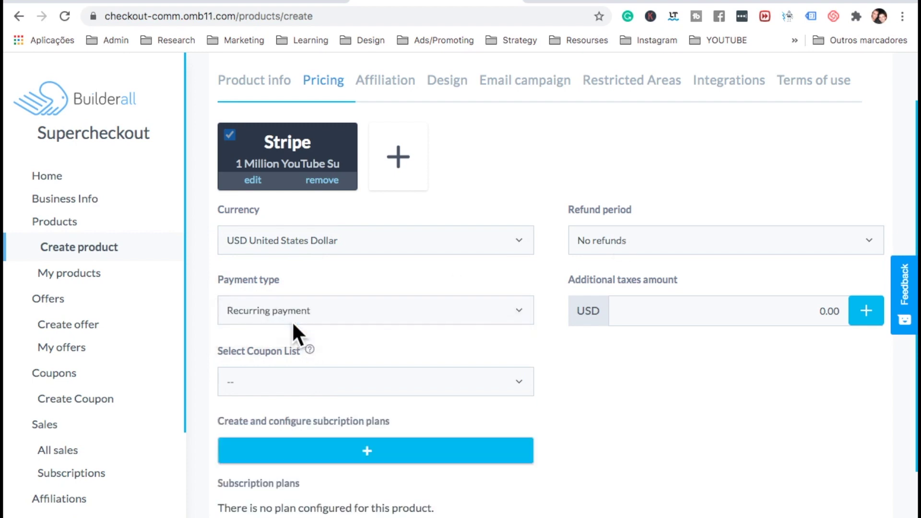
{"action": "scroll", "coordinate": [308, 374], "scroll_direction": "down", "scroll_amount": 2}
{"action": "left_click", "coordinate": [367, 355]}
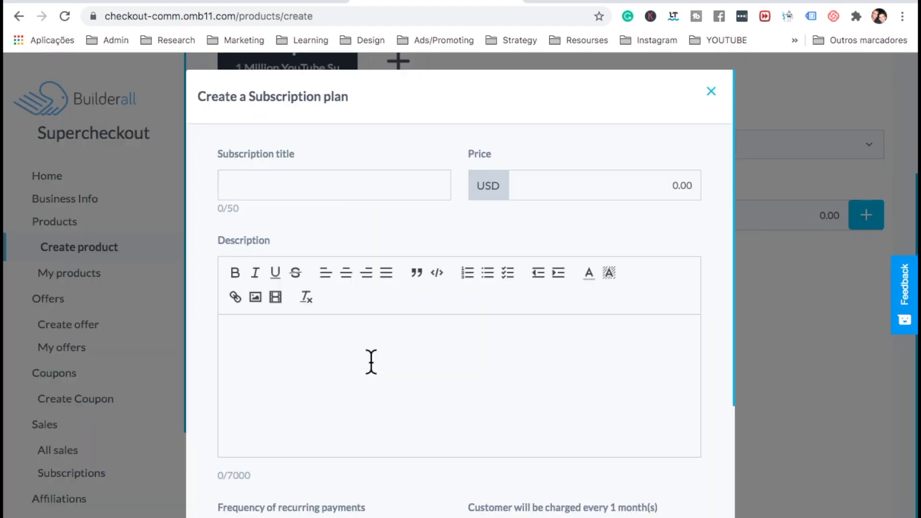
{"action": "left_click", "coordinate": [337, 178]}
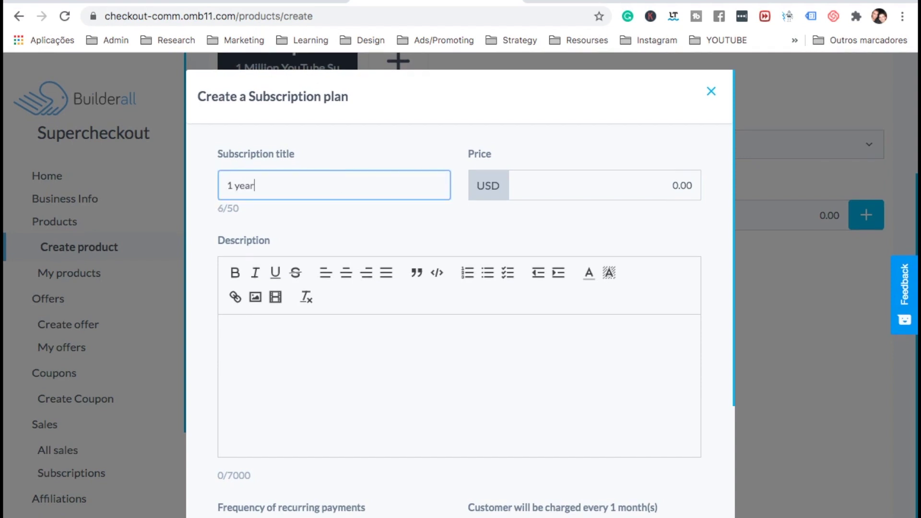
{"action": "left_click", "coordinate": [605, 186]}
{"action": "type", "text": "90"}
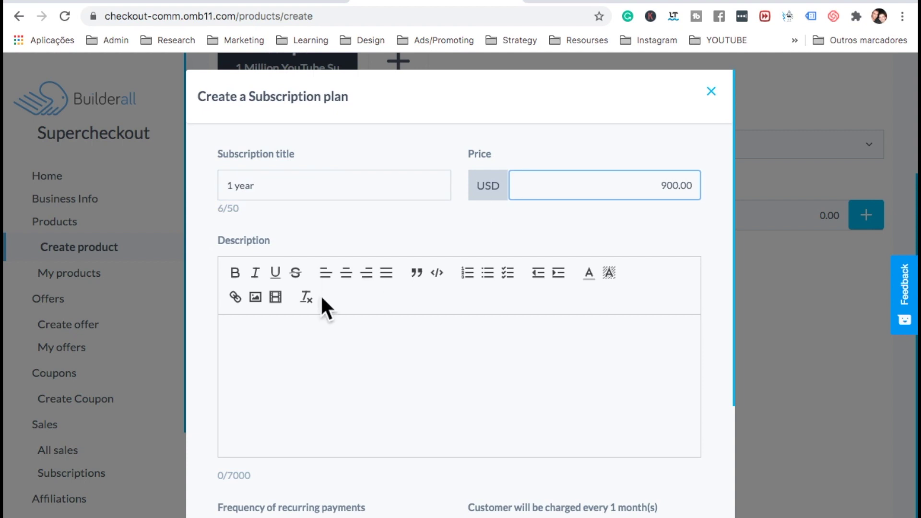
{"action": "left_click", "coordinate": [309, 331]}
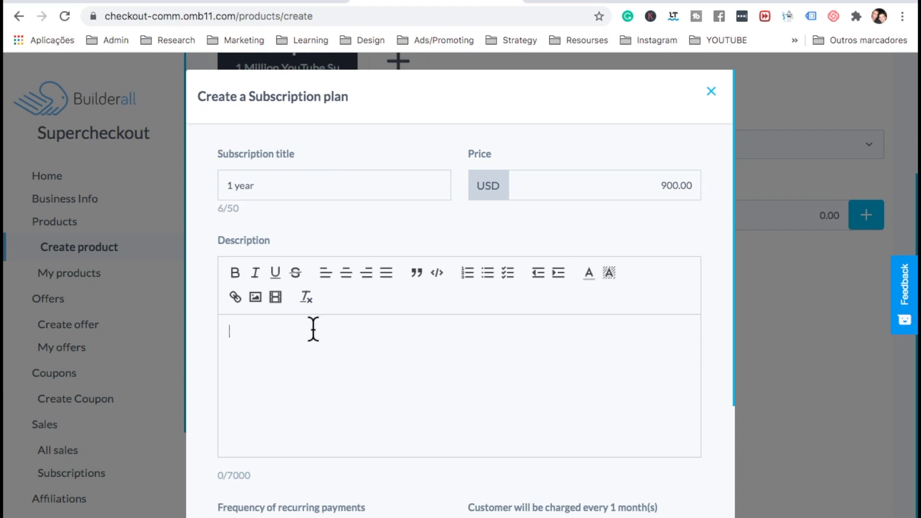
{"action": "type", "text": "description id"}
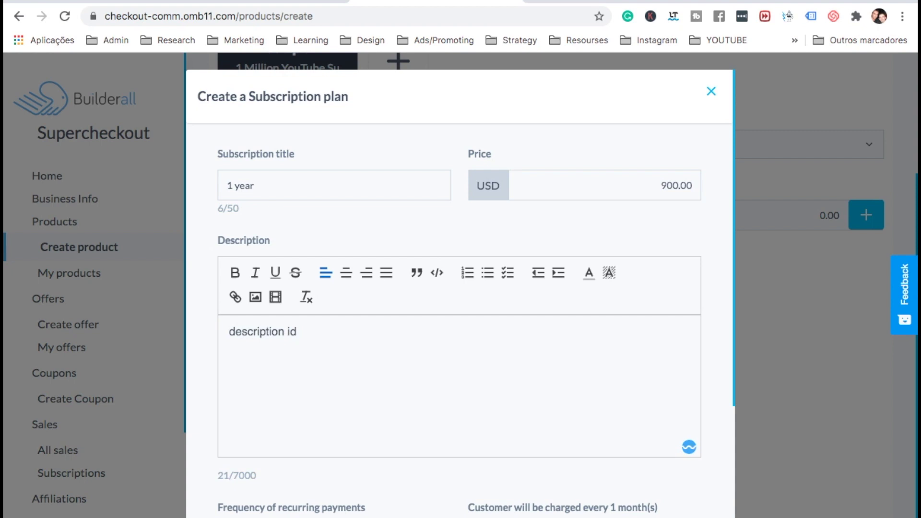
{"action": "left_click", "coordinate": [344, 373]}
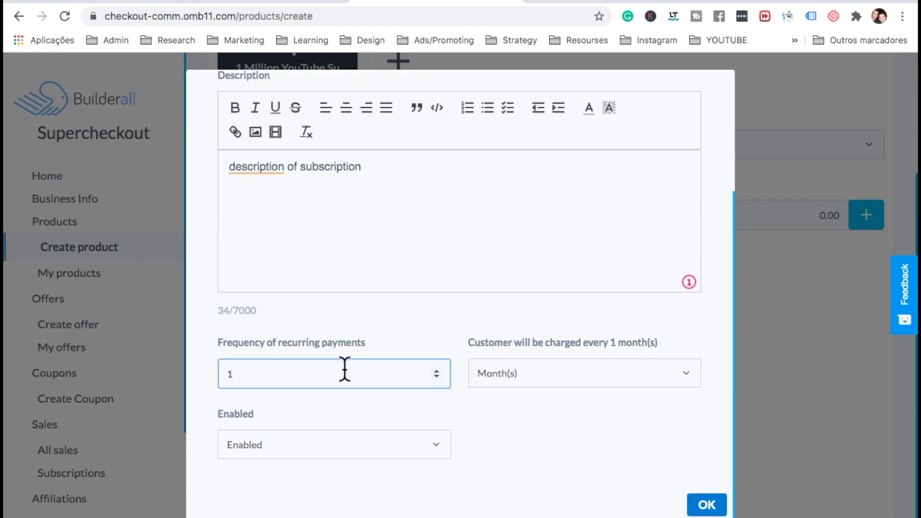
{"action": "type", "text": "2"}
{"action": "left_click", "coordinate": [489, 423]}
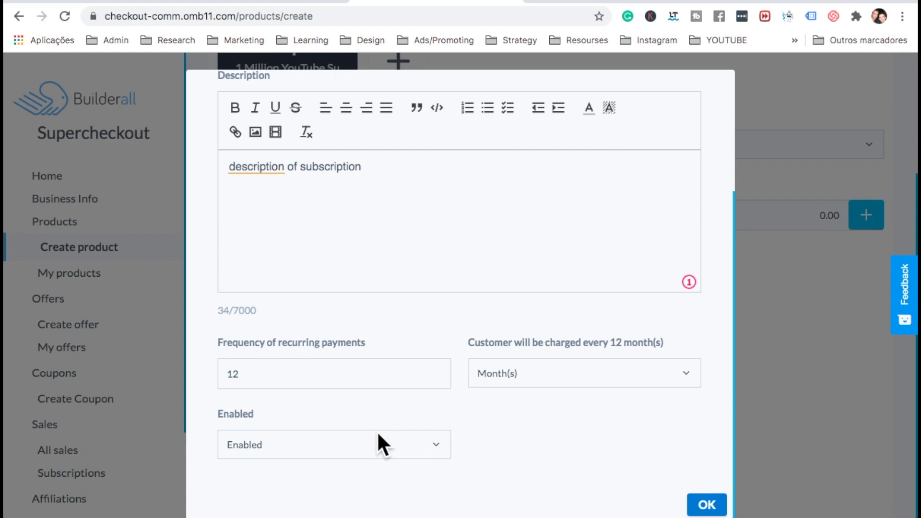
{"action": "left_click", "coordinate": [705, 504]}
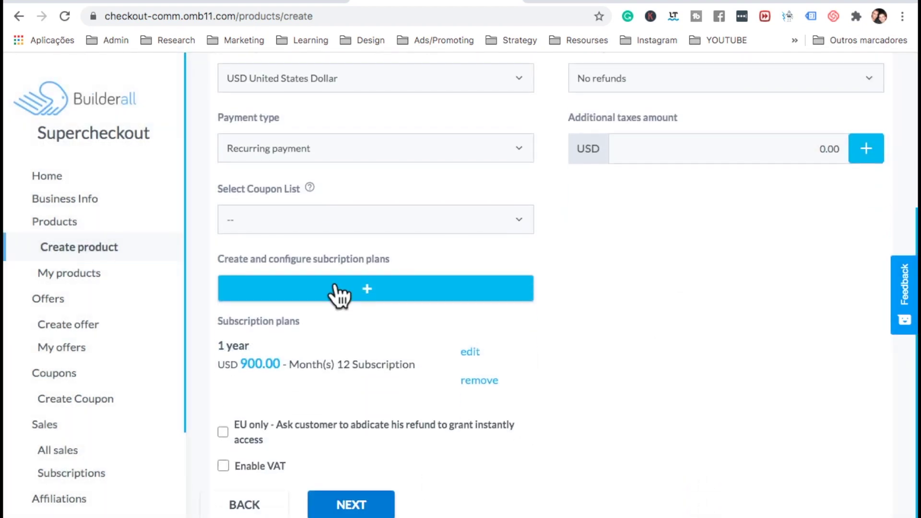
Start a second plan titled 'Per month' at 69, described 'description of the subscription'
{"action": "left_click", "coordinate": [370, 289]}
{"action": "left_click", "coordinate": [300, 188]}
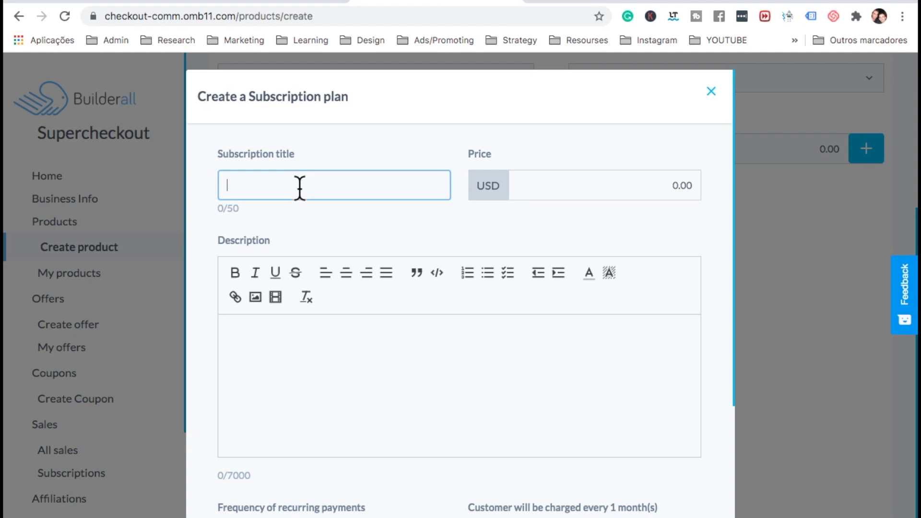
{"action": "type", "text": "Per month"}
{"action": "left_click", "coordinate": [566, 186]}
{"action": "type", "text": "69"}
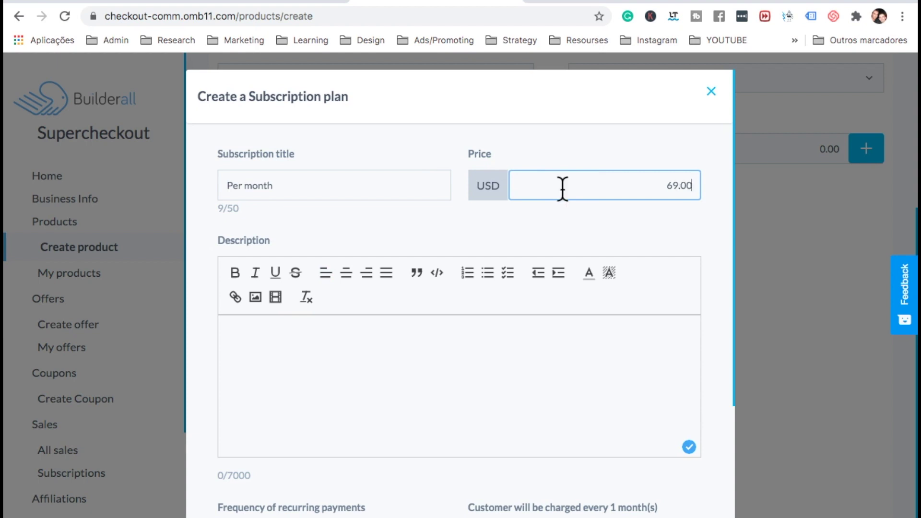
{"action": "left_click", "coordinate": [431, 340]}
{"action": "type", "text": "descrip"}
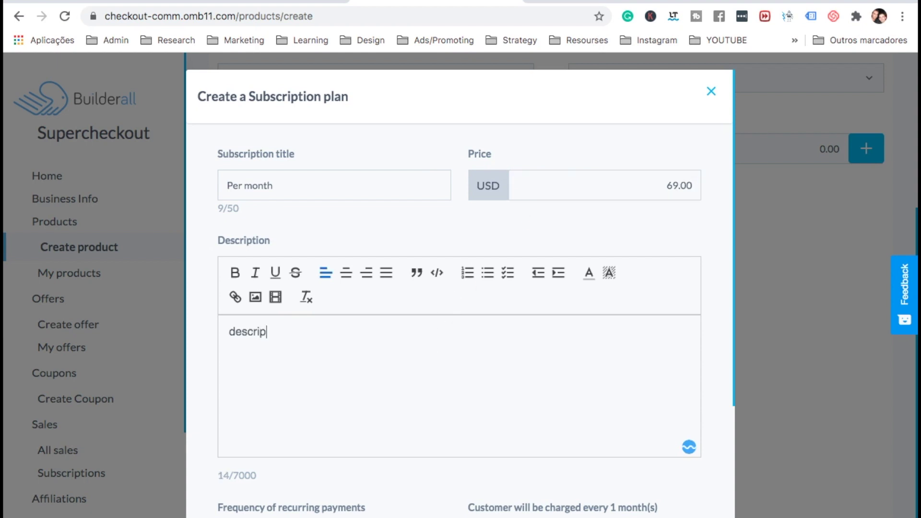
{"action": "type", "text": "tion of the subscription"}
Keep its frequency at 1 month, save the plan, and continue to Affiliation
{"action": "scroll", "coordinate": [594, 381], "scroll_direction": "down", "scroll_amount": 4}
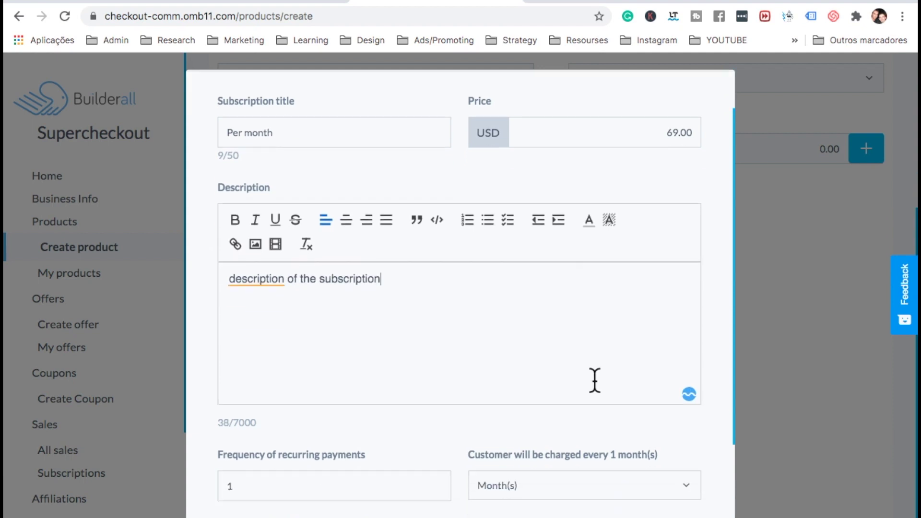
{"action": "scroll", "coordinate": [360, 365], "scroll_direction": "up", "scroll_amount": 4}
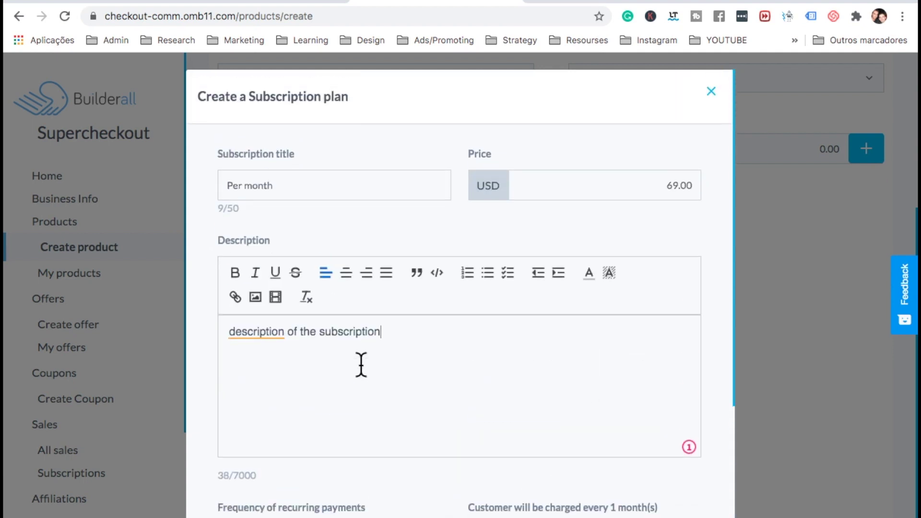
{"action": "scroll", "coordinate": [334, 364], "scroll_direction": "down", "scroll_amount": 4}
{"action": "left_click", "coordinate": [281, 379]}
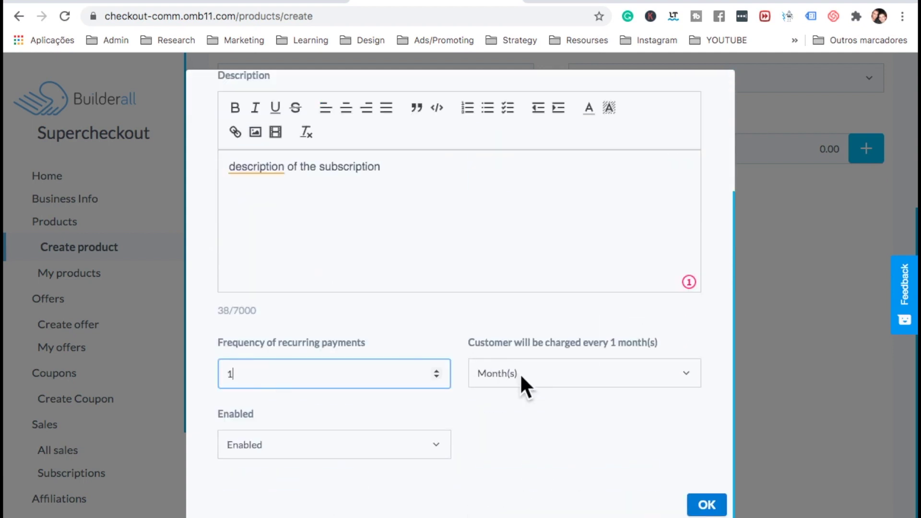
{"action": "left_click", "coordinate": [711, 505]}
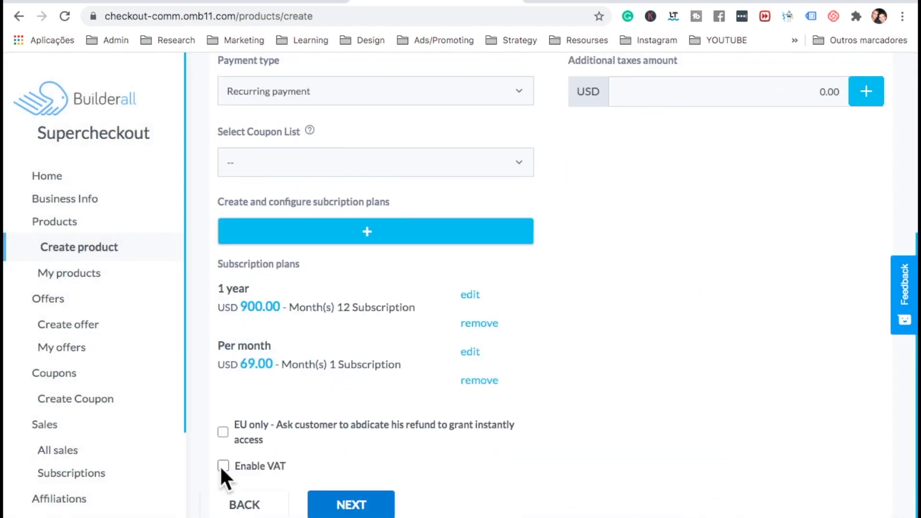
{"action": "left_click", "coordinate": [378, 513]}
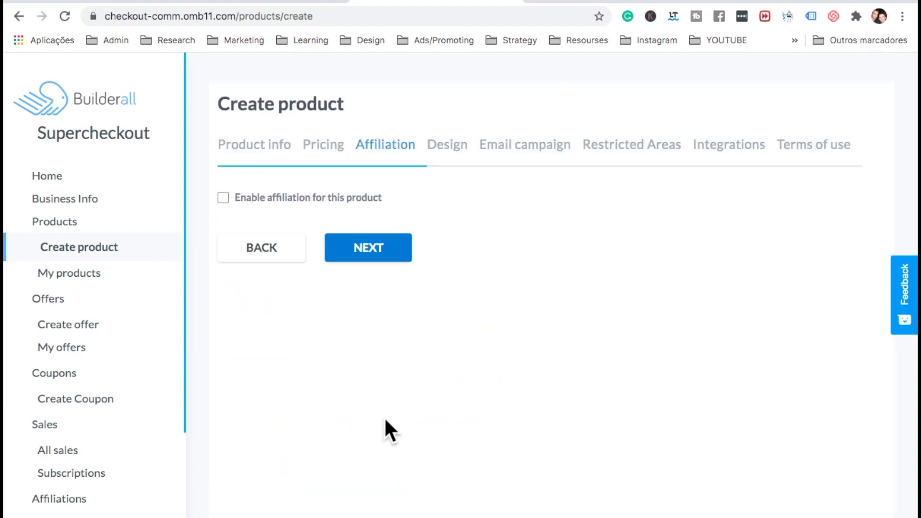
On Design, choose Membership Area as thank-you page and Home as selling page
{"action": "left_click", "coordinate": [376, 252]}
{"action": "scroll", "coordinate": [212, 390], "scroll_direction": "down", "scroll_amount": 3}
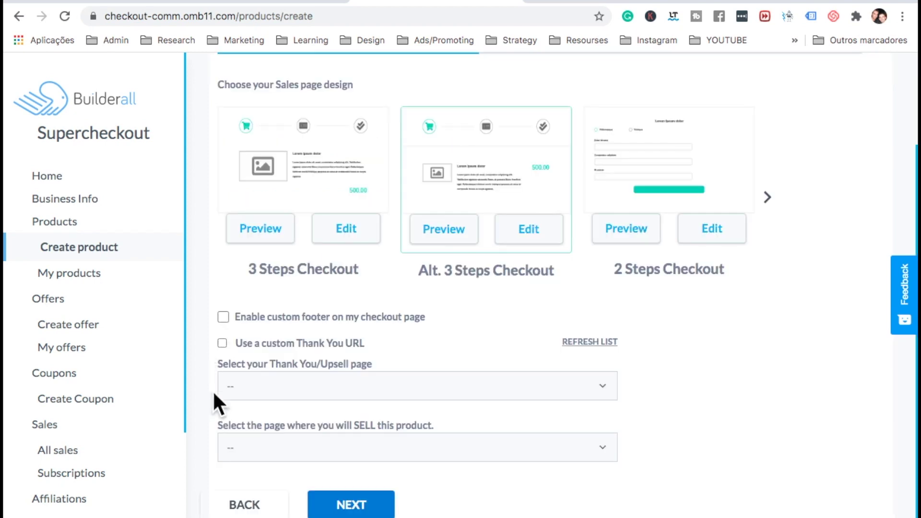
{"action": "left_click", "coordinate": [248, 397]}
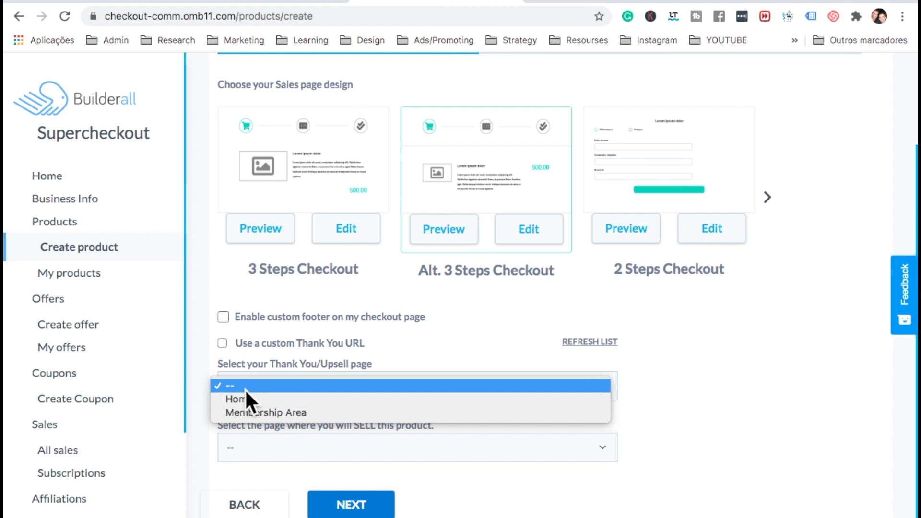
{"action": "left_click", "coordinate": [243, 414]}
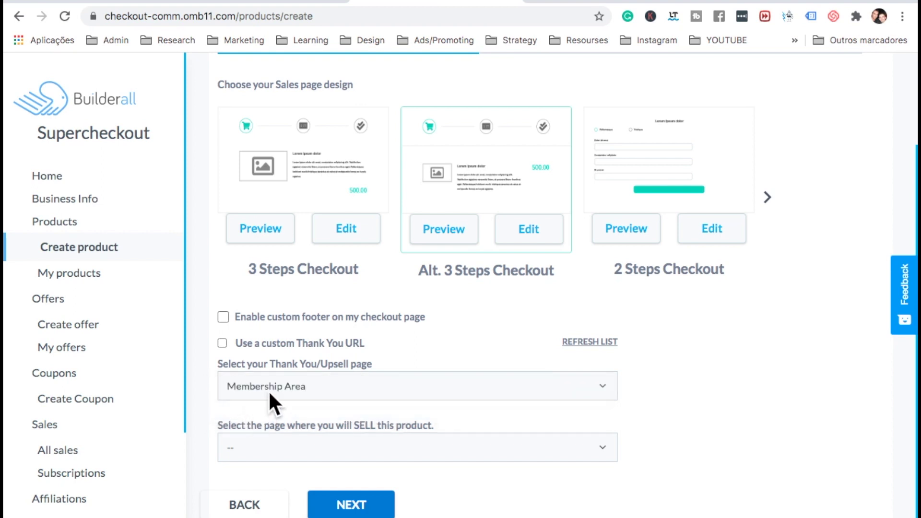
{"action": "left_click", "coordinate": [280, 448]}
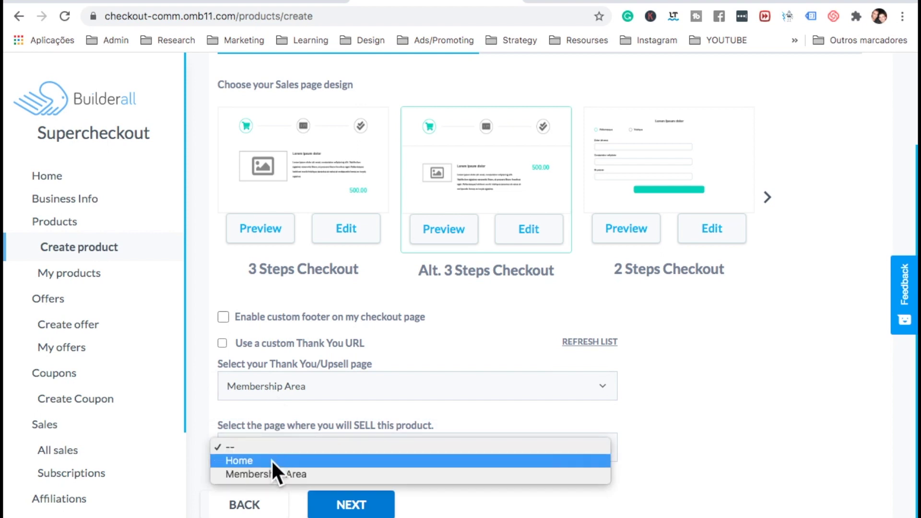
{"action": "left_click", "coordinate": [272, 460]}
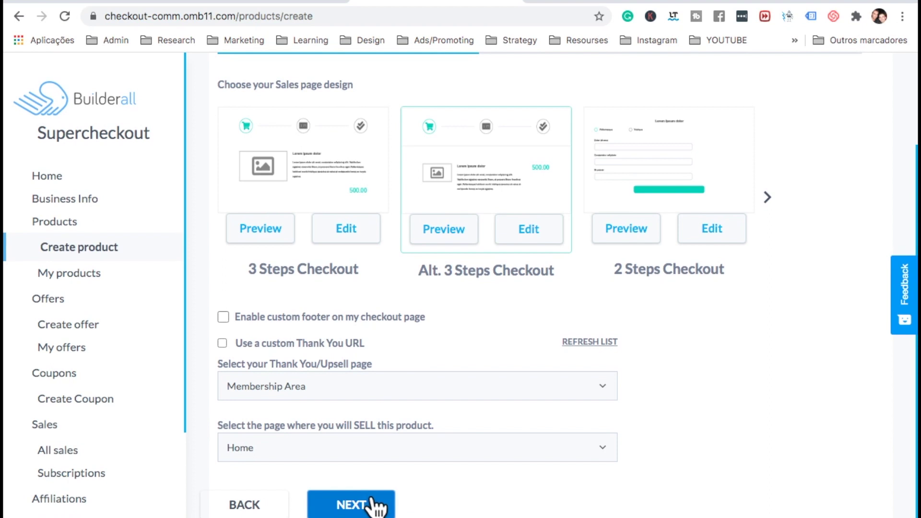
{"action": "left_click", "coordinate": [388, 499]}
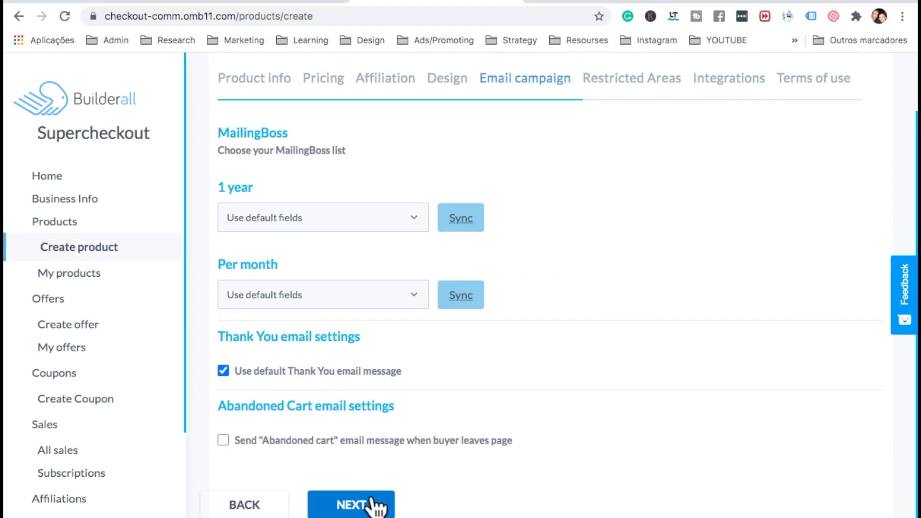
Keep default mailing fields for both plans and turn on abandoned-cart emails after 1 hour
{"action": "left_click", "coordinate": [341, 221]}
{"action": "left_click", "coordinate": [341, 220]}
{"action": "left_click", "coordinate": [321, 301]}
{"action": "left_click", "coordinate": [323, 295]}
{"action": "left_click", "coordinate": [223, 440]}
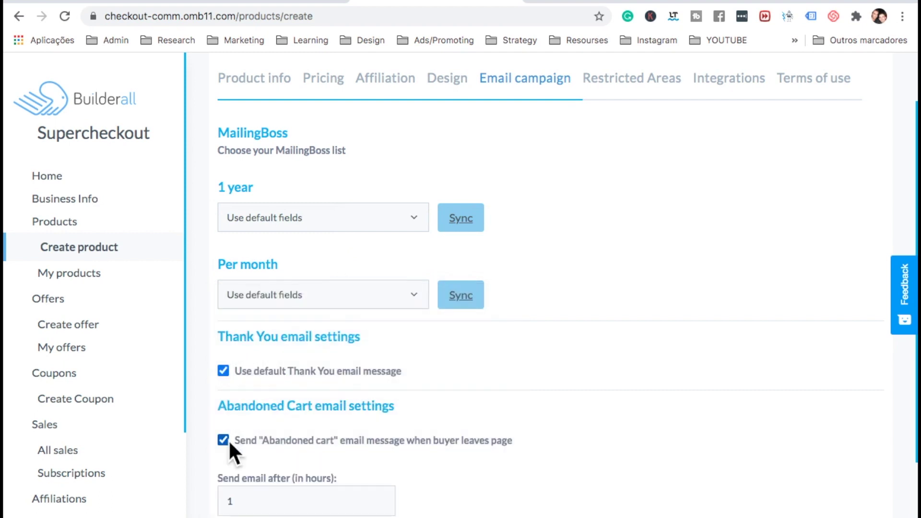
{"action": "scroll", "coordinate": [229, 438], "scroll_direction": "down", "scroll_amount": 3}
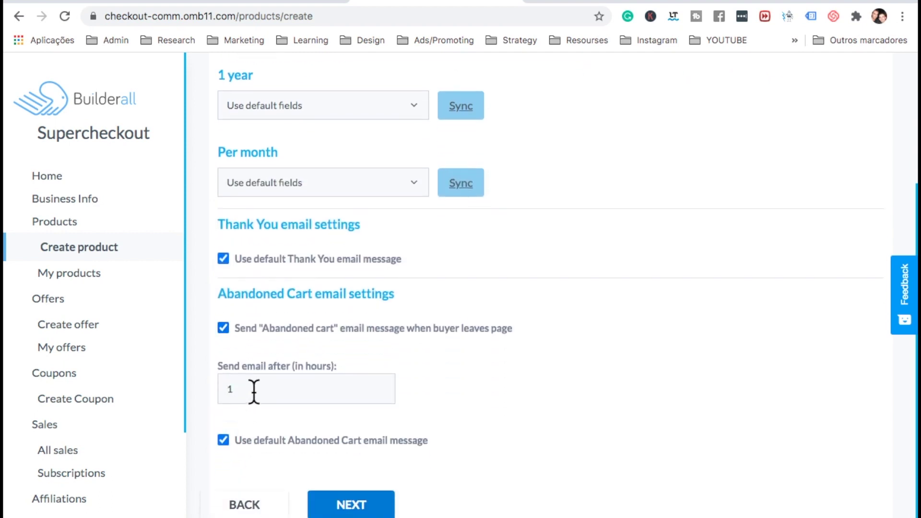
{"action": "left_click", "coordinate": [348, 504]}
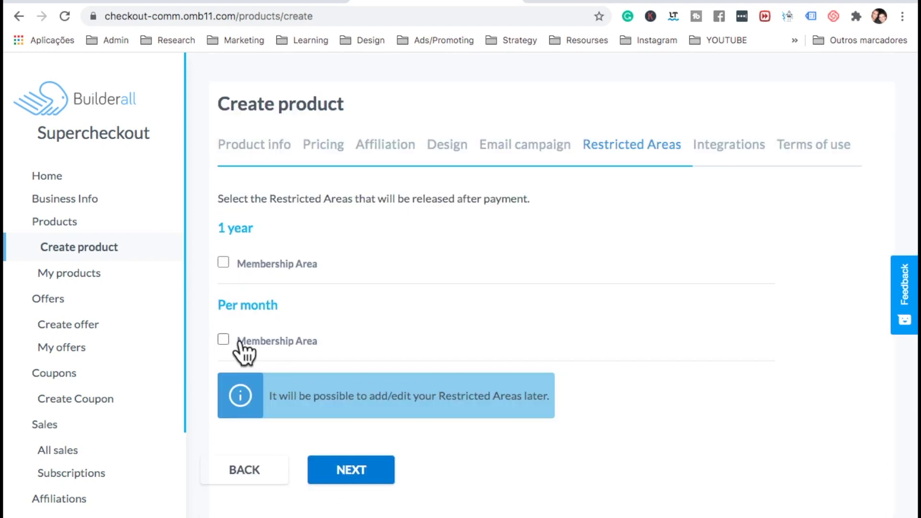
Release Membership Area for both the 1 year and Per month plans
{"action": "left_click", "coordinate": [222, 262]}
{"action": "left_click", "coordinate": [223, 340]}
{"action": "left_click", "coordinate": [351, 470]}
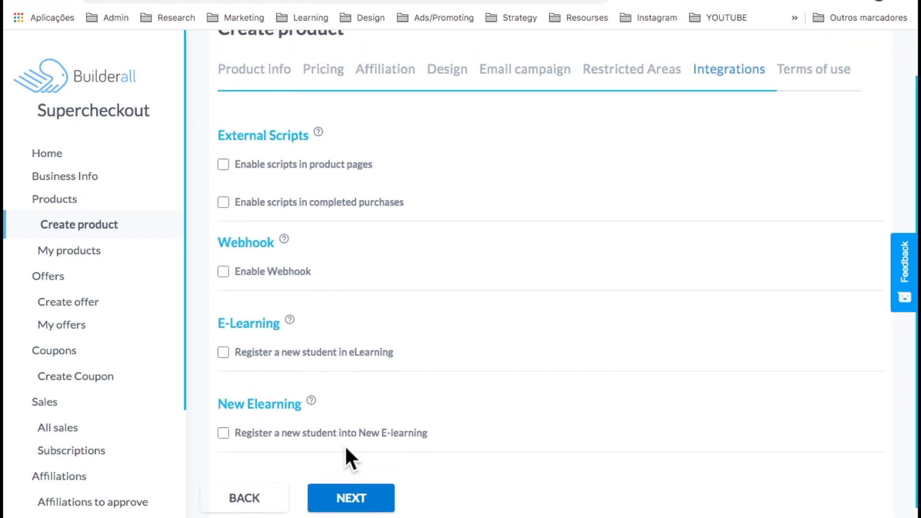
Skip integrations, accept the Terms and Conditions, and create the Membership Course product
{"action": "left_click", "coordinate": [343, 483]}
{"action": "scroll", "coordinate": [343, 483], "scroll_direction": "down", "scroll_amount": 7}
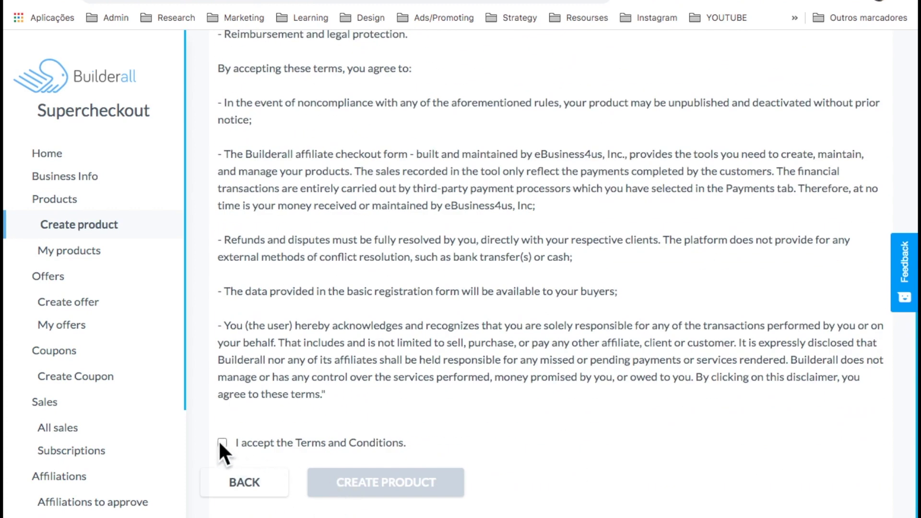
{"action": "left_click", "coordinate": [222, 442]}
{"action": "left_click", "coordinate": [396, 488]}
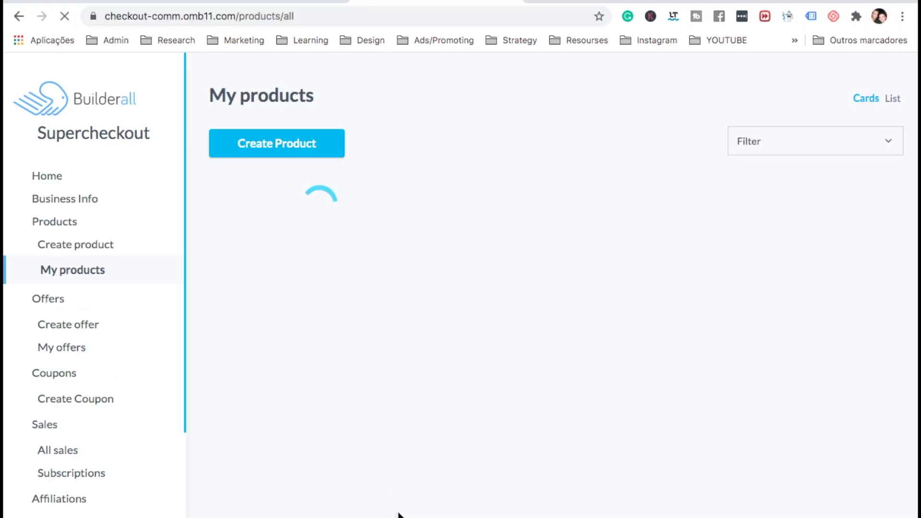
Review All sales and Subscriptions, then return to the site's pages in the editor
{"action": "left_click", "coordinate": [65, 453]}
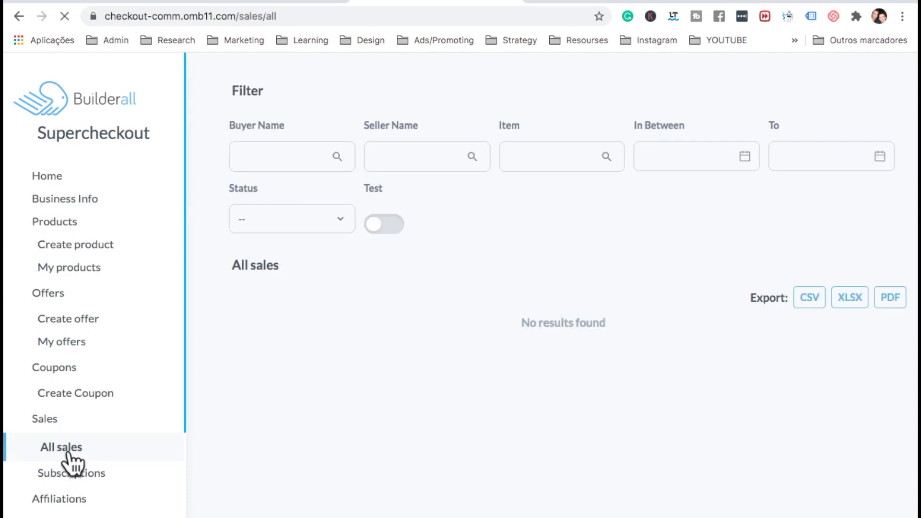
{"action": "left_click", "coordinate": [94, 467]}
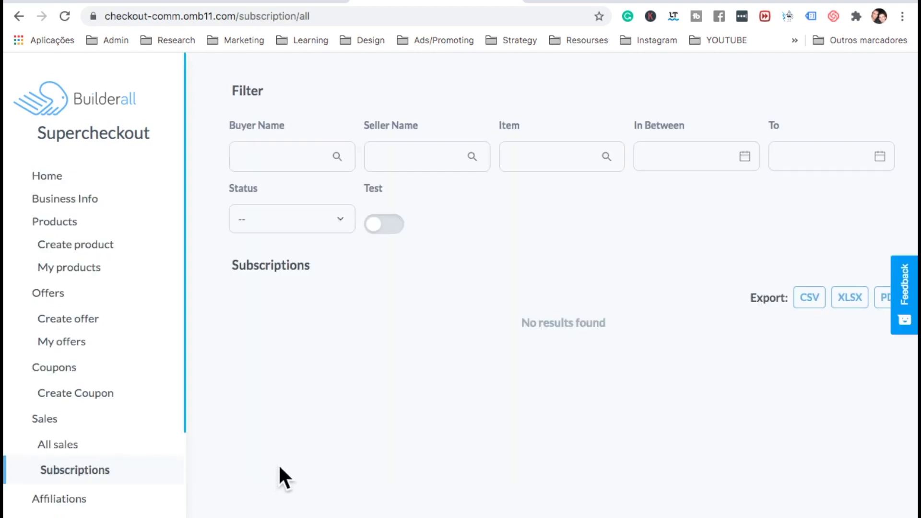
{"action": "left_click", "coordinate": [278, 3]}
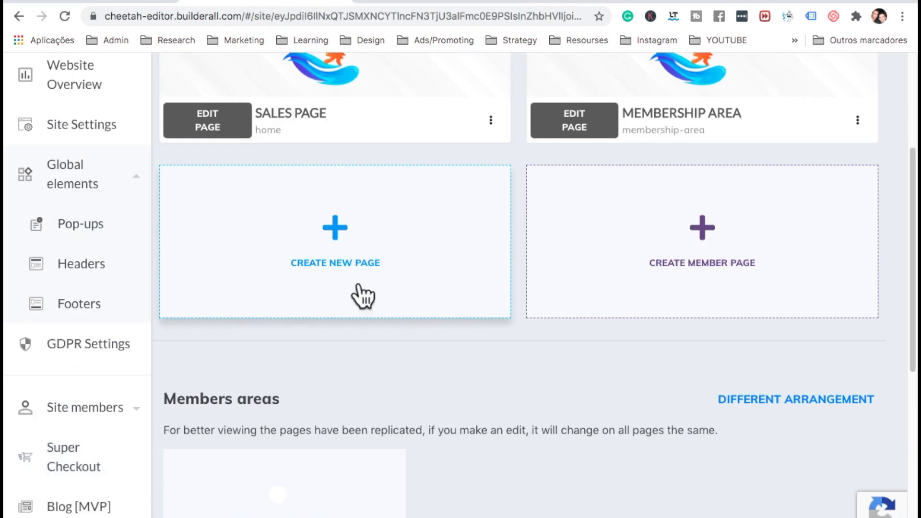
Add a blank panel to the Sales Page and place an outlined button inside it
{"action": "scroll", "coordinate": [360, 294], "scroll_direction": "up", "scroll_amount": 4}
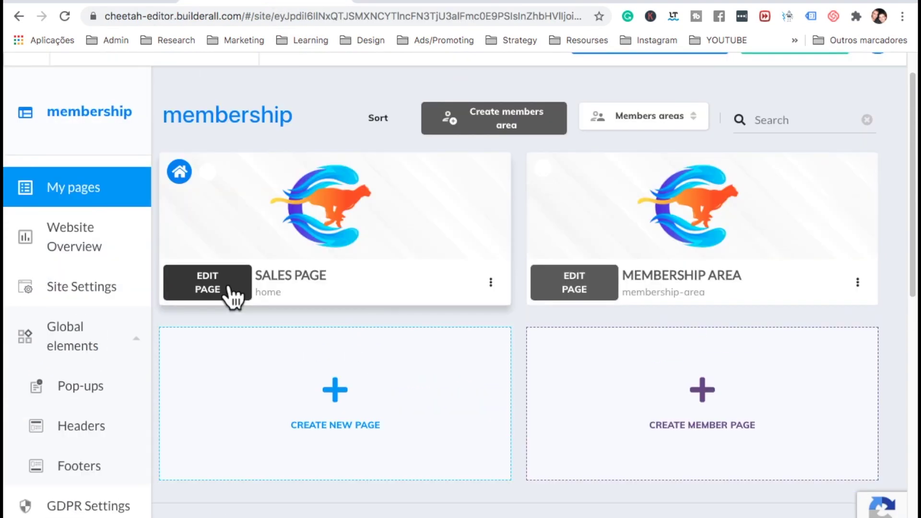
{"action": "left_click", "coordinate": [227, 291]}
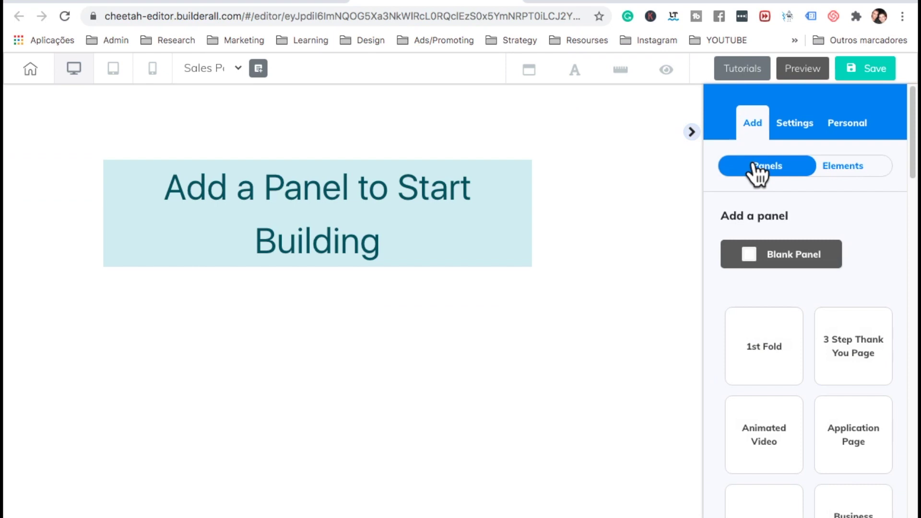
{"action": "left_click", "coordinate": [759, 240]}
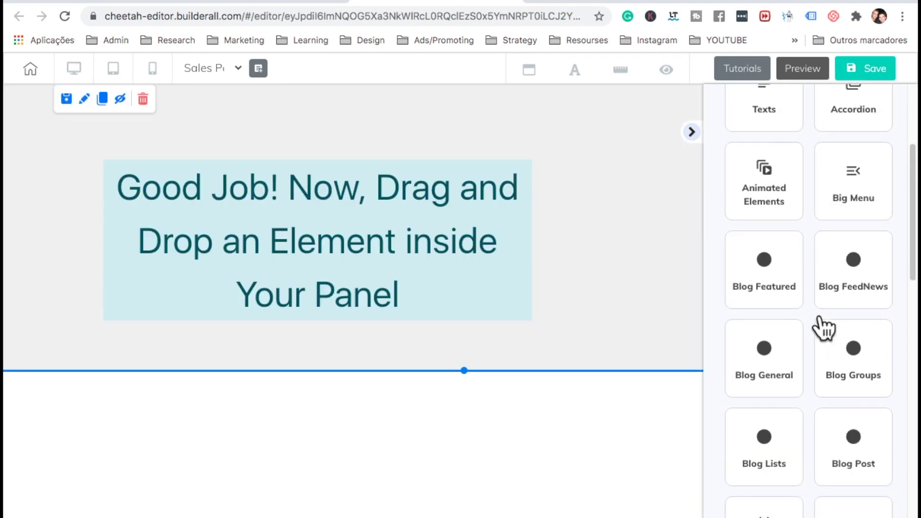
{"action": "left_click", "coordinate": [828, 309]}
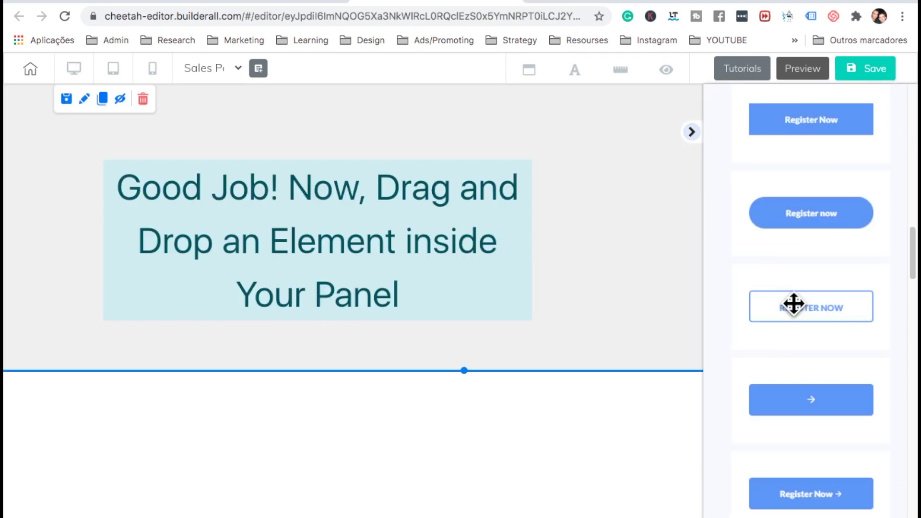
{"action": "left_click_drag", "start_coordinate": [793, 304], "coordinate": [366, 205]}
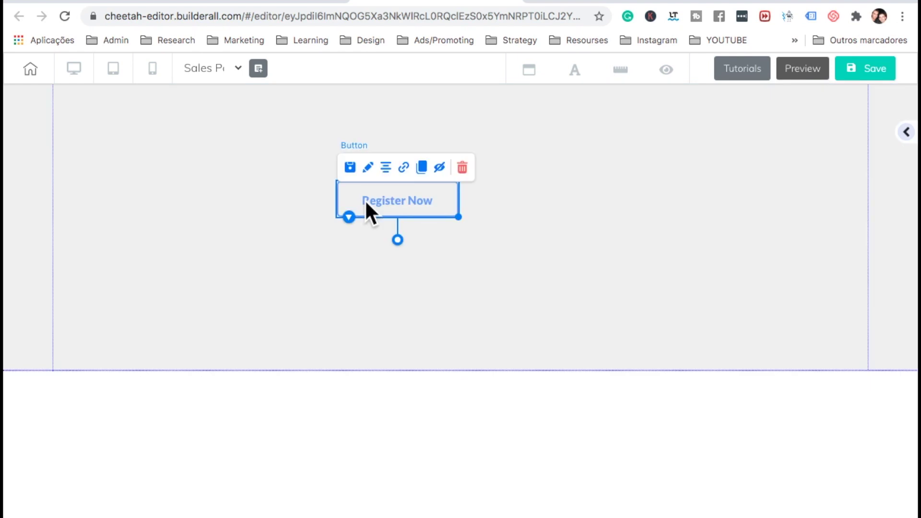
Change the button's headline to 'Buy 1 Year Subscription' and enlarge the button to fit
{"action": "left_click", "coordinate": [383, 221]}
{"action": "scroll", "coordinate": [674, 390], "scroll_direction": "down", "scroll_amount": 1}
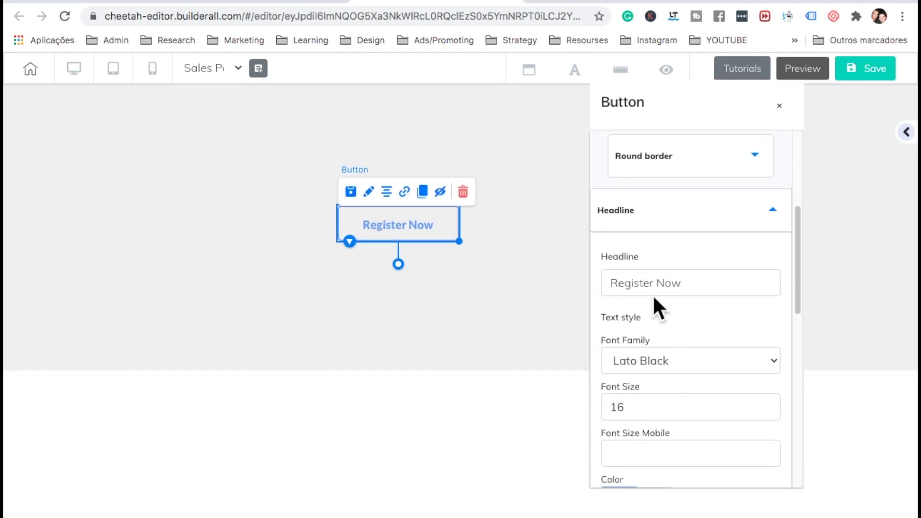
{"action": "double_click", "coordinate": [648, 280]}
{"action": "key", "text": "ctrl+a"}
{"action": "type", "text": "B"}
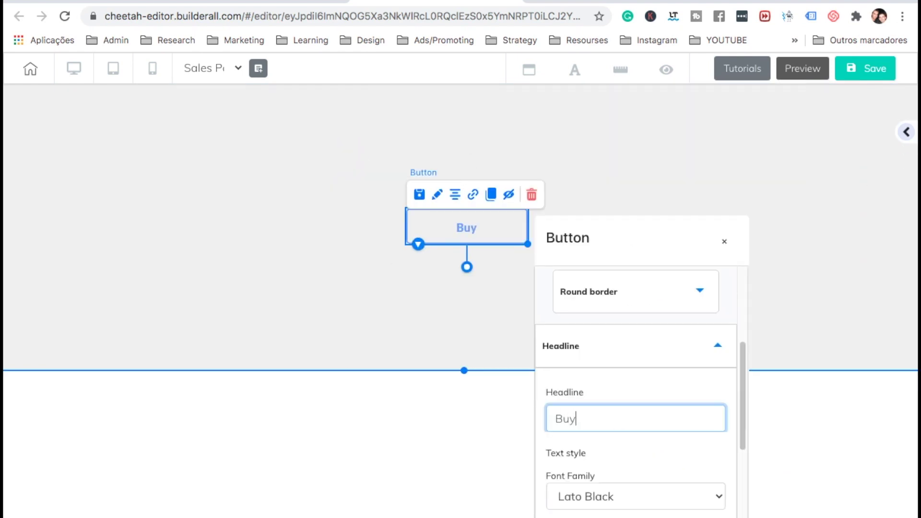
{"action": "type", "text": "uy 1 Year S"}
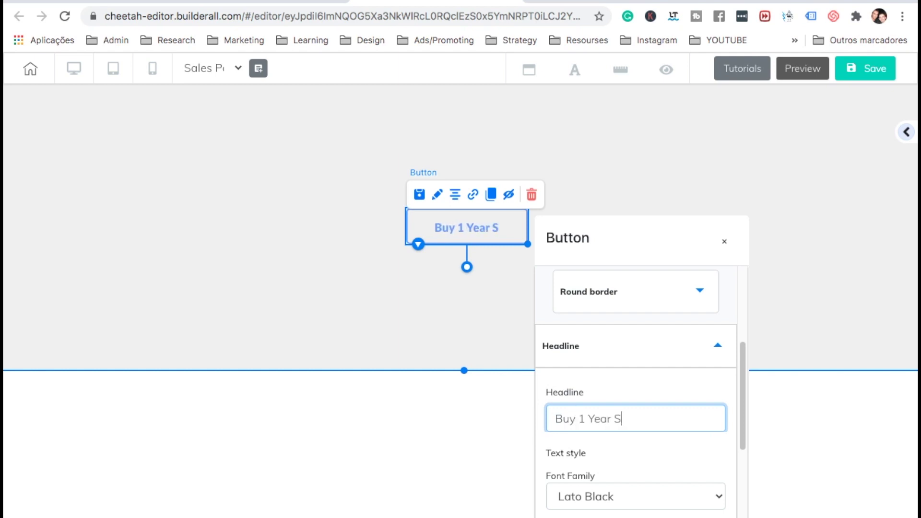
{"action": "type", "text": "ubscription"}
{"action": "left_click", "coordinate": [518, 247]}
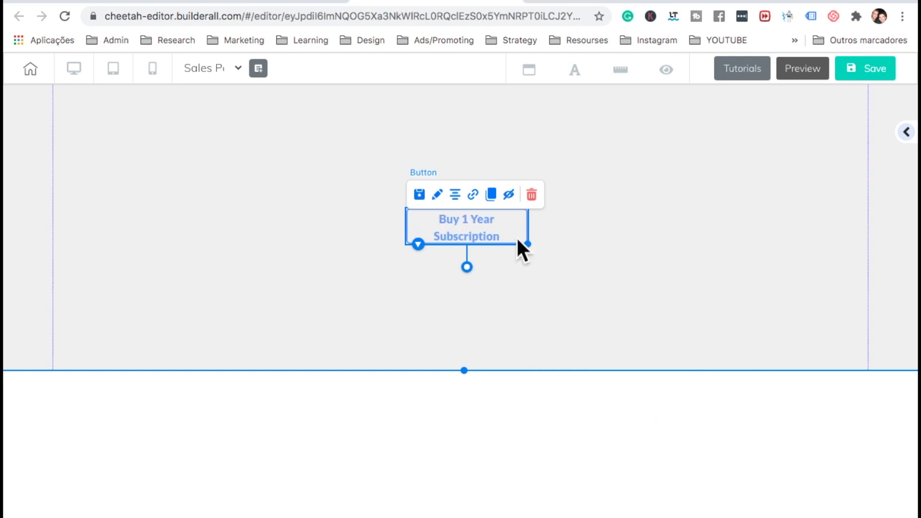
{"action": "mouse_move", "coordinate": [527, 245]}
{"action": "left_mouse_down"}
{"action": "mouse_move", "coordinate": [595, 265]}
{"action": "mouse_move", "coordinate": [559, 224]}
{"action": "mouse_move", "coordinate": [524, 230]}
{"action": "mouse_move", "coordinate": [475, 305]}
{"action": "left_mouse_up"}
Duplicate the button and change the copy's text to 'Buy 1 Month Subscription'
{"action": "left_click", "coordinate": [491, 177]}
{"action": "double_click", "coordinate": [475, 305]}
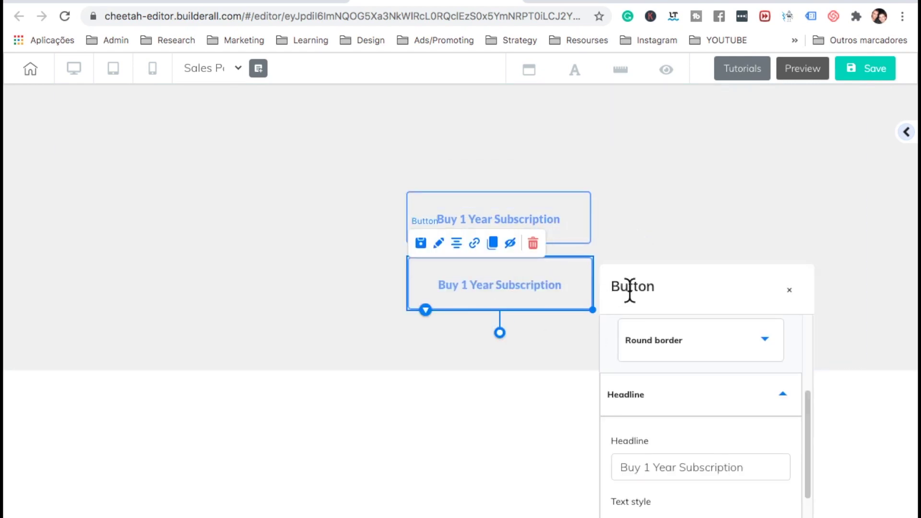
{"action": "left_click_drag", "start_coordinate": [662, 294], "coordinate": [704, 161]}
{"action": "left_click", "coordinate": [693, 340]}
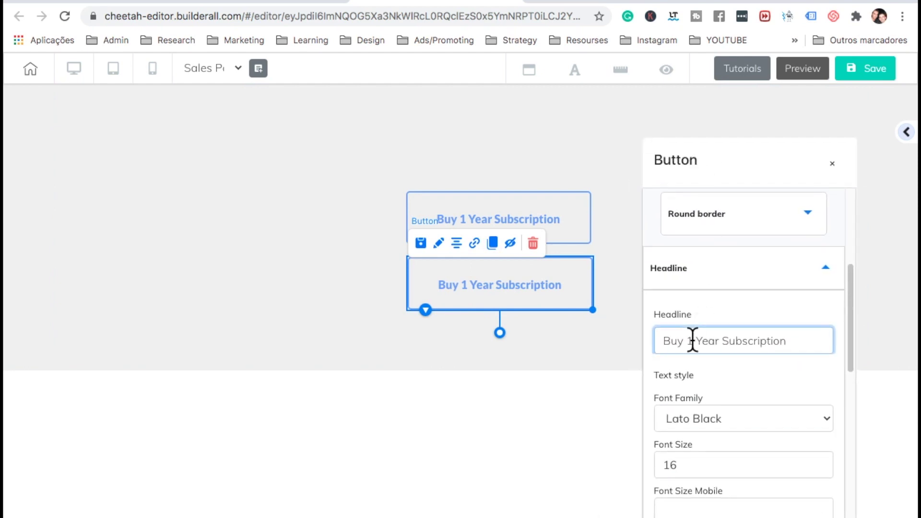
{"action": "type", "text": "Month"}
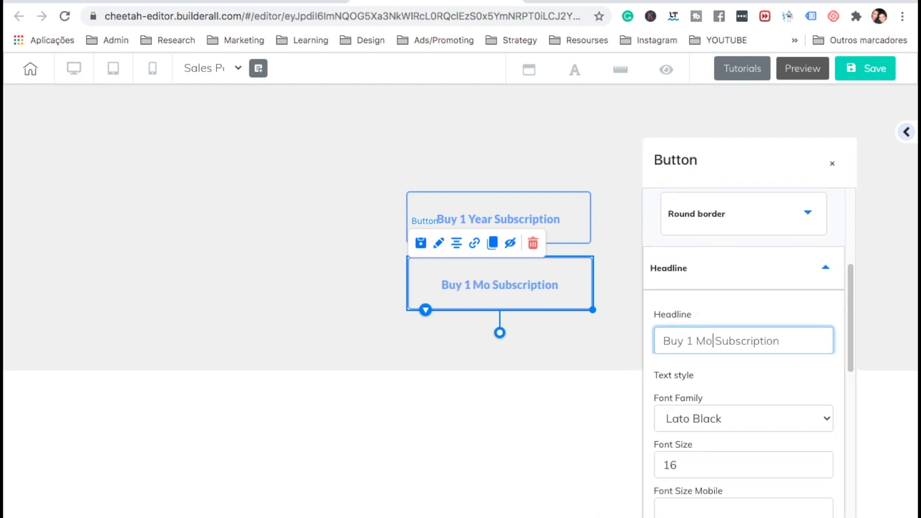
{"action": "left_click", "coordinate": [793, 106]}
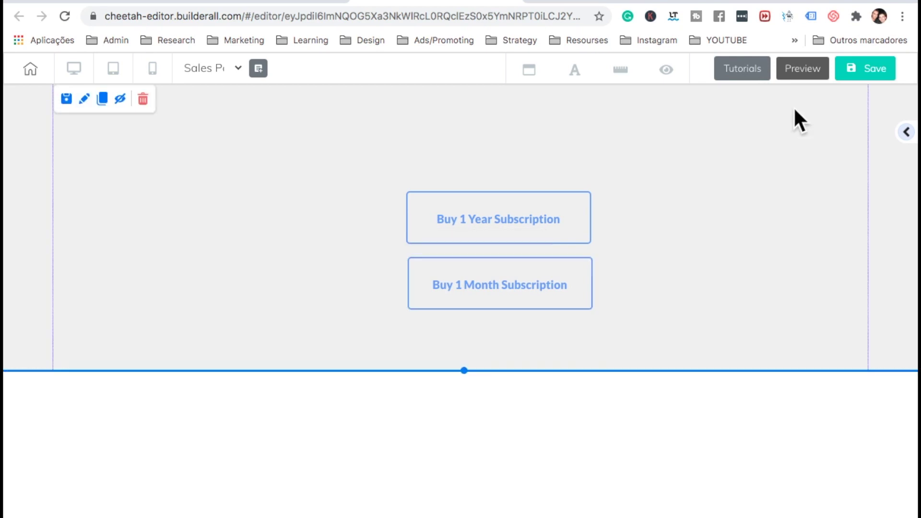
Link the Buy 1 Year Subscription button to the Supercheckout 1 year plan
{"action": "left_click", "coordinate": [509, 219]}
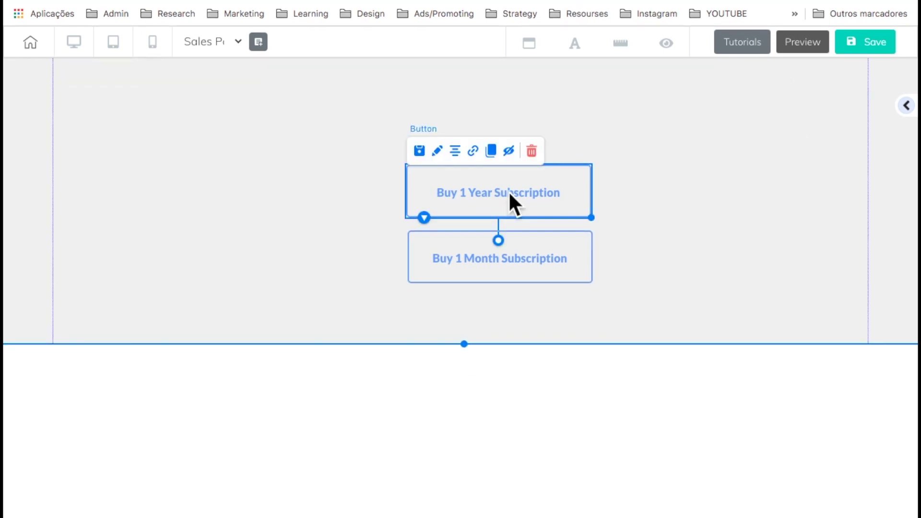
{"action": "left_click", "coordinate": [473, 151]}
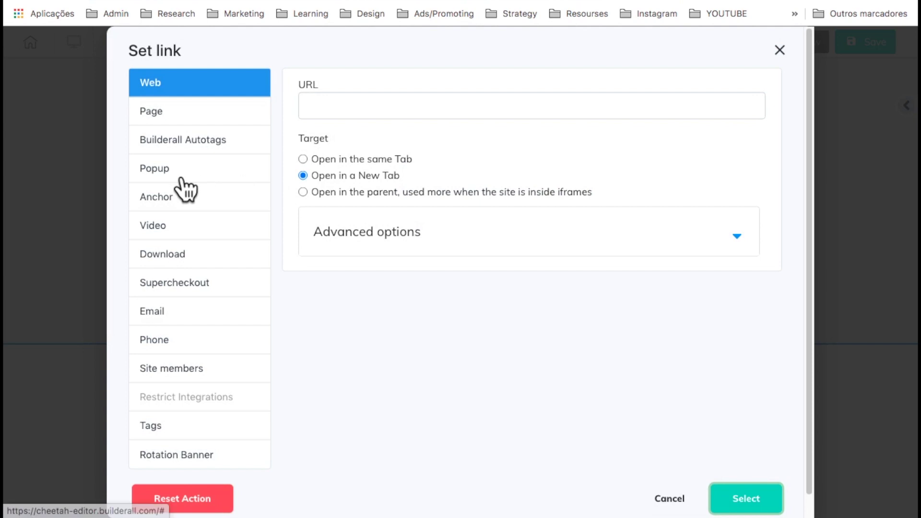
{"action": "left_click", "coordinate": [197, 284]}
{"action": "left_click", "coordinate": [428, 114]}
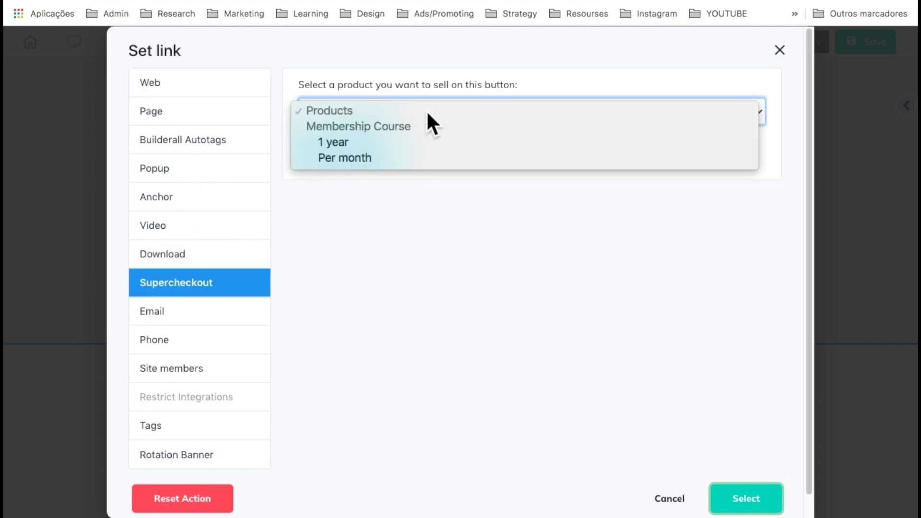
{"action": "left_click", "coordinate": [335, 142]}
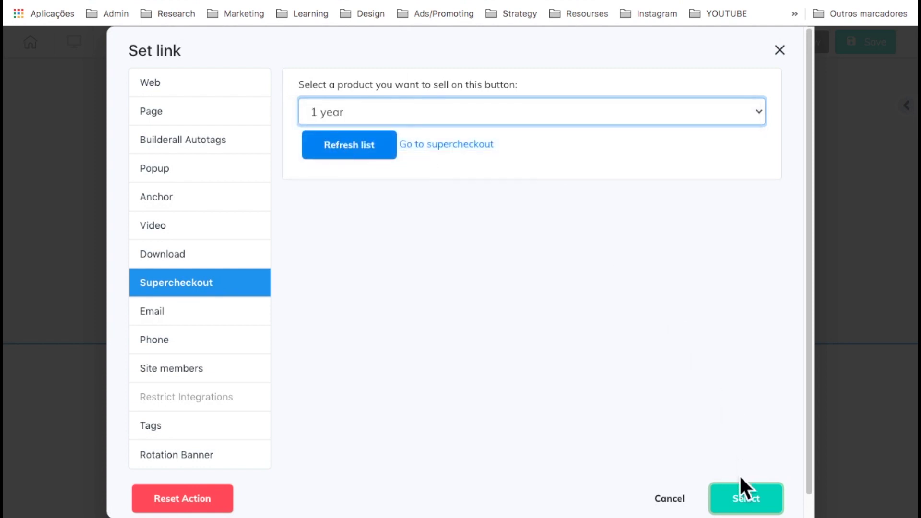
{"action": "left_click", "coordinate": [743, 499]}
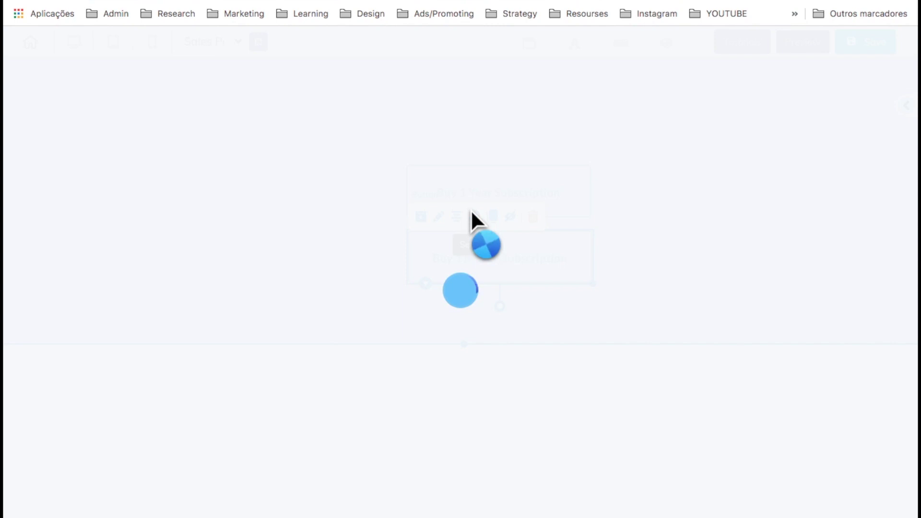
Link the Buy 1 Month Subscription button to the Supercheckout Per month plan
{"action": "left_click", "coordinate": [472, 211]}
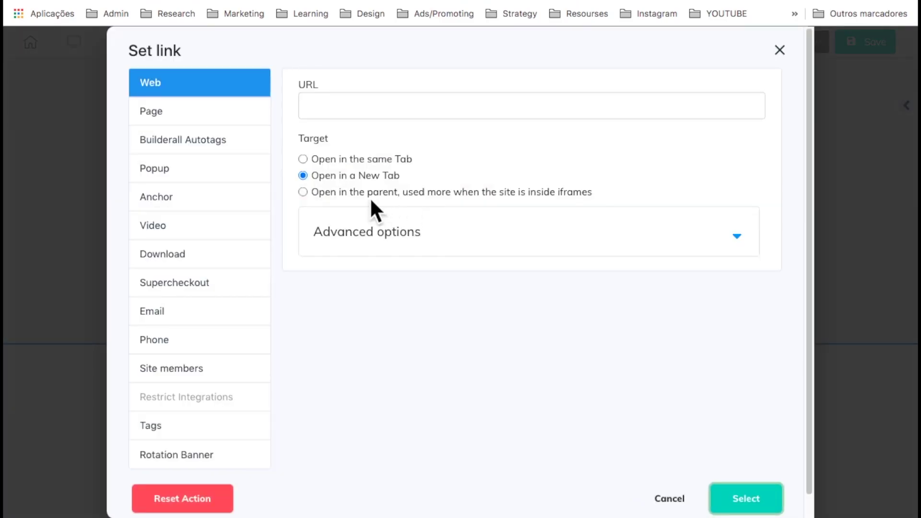
{"action": "left_click", "coordinate": [204, 285]}
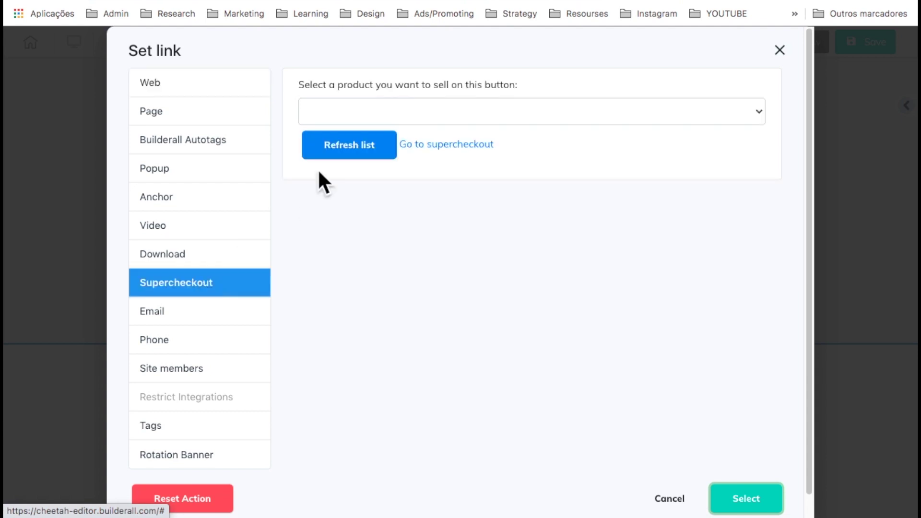
{"action": "left_click", "coordinate": [361, 111]}
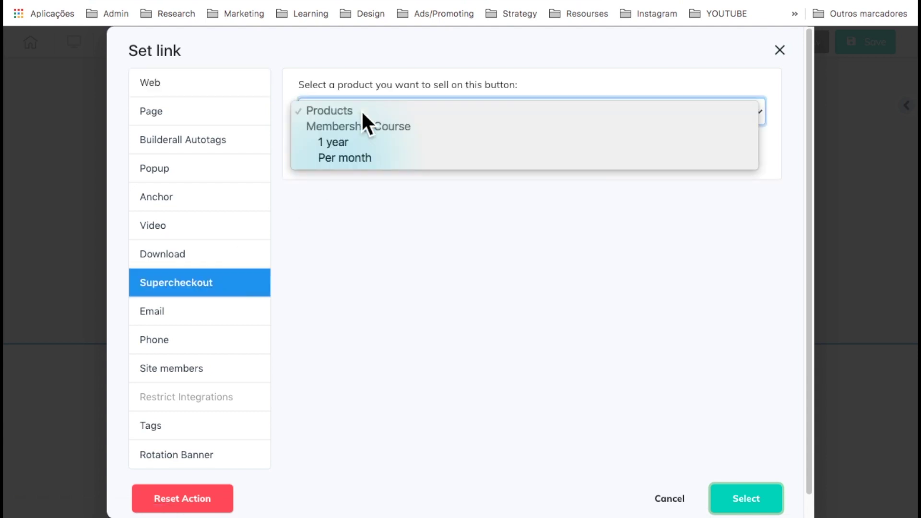
{"action": "left_click", "coordinate": [345, 158]}
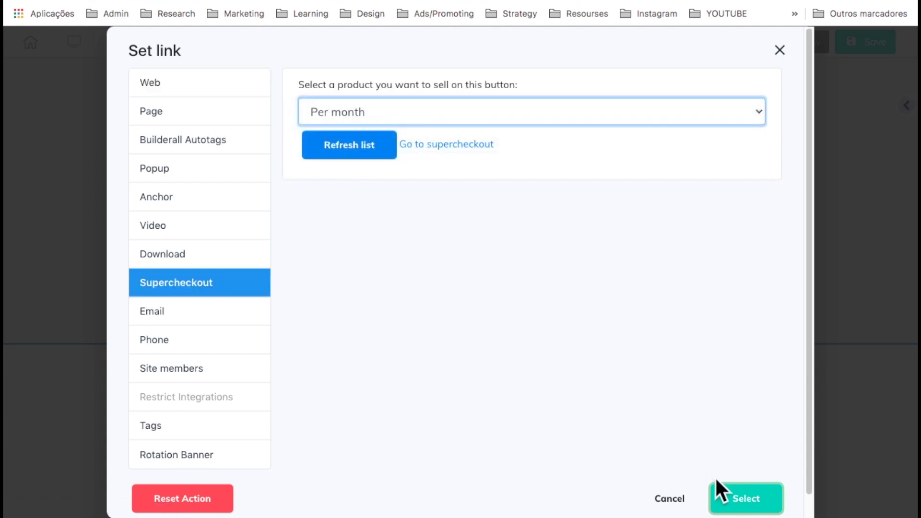
{"action": "left_click", "coordinate": [742, 505]}
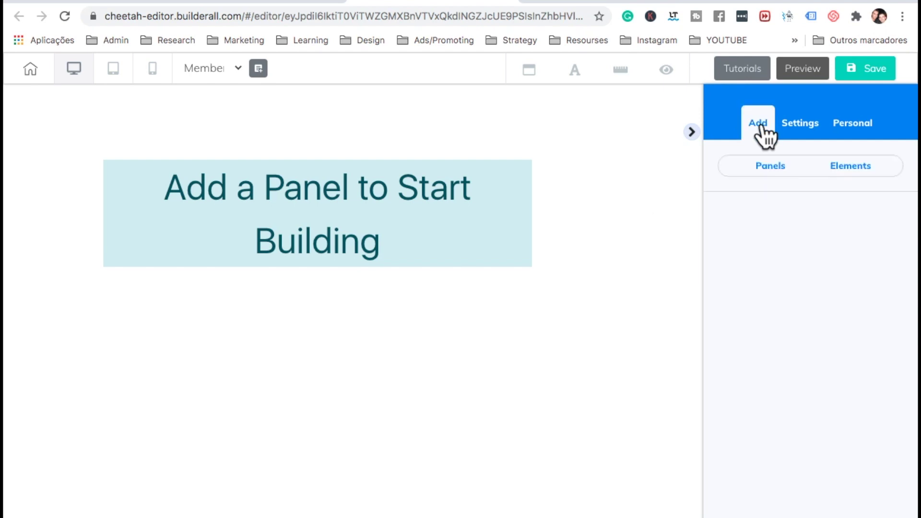
Add the Membership Module - Flat panel from the Membership Area panel templates
{"action": "left_click", "coordinate": [767, 164]}
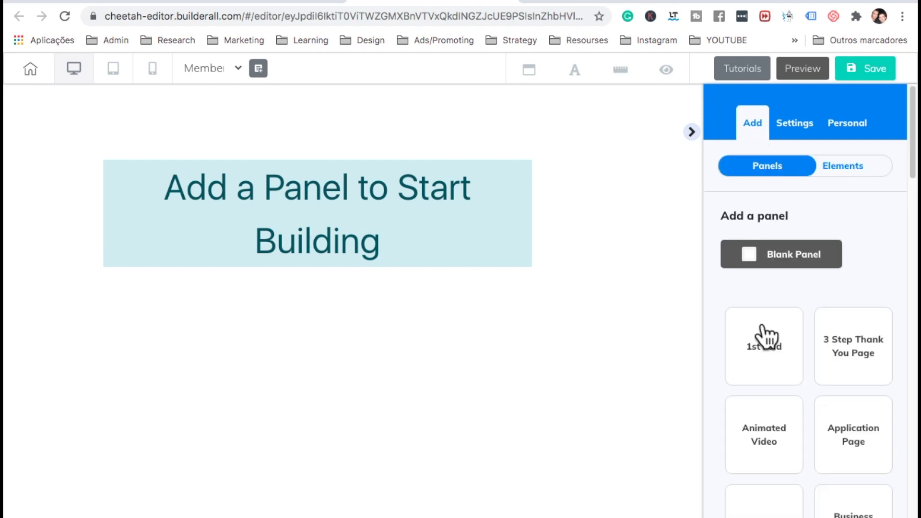
{"action": "scroll", "coordinate": [766, 337], "scroll_direction": "down", "scroll_amount": 2}
{"action": "scroll", "coordinate": [770, 432], "scroll_direction": "down", "scroll_amount": 10}
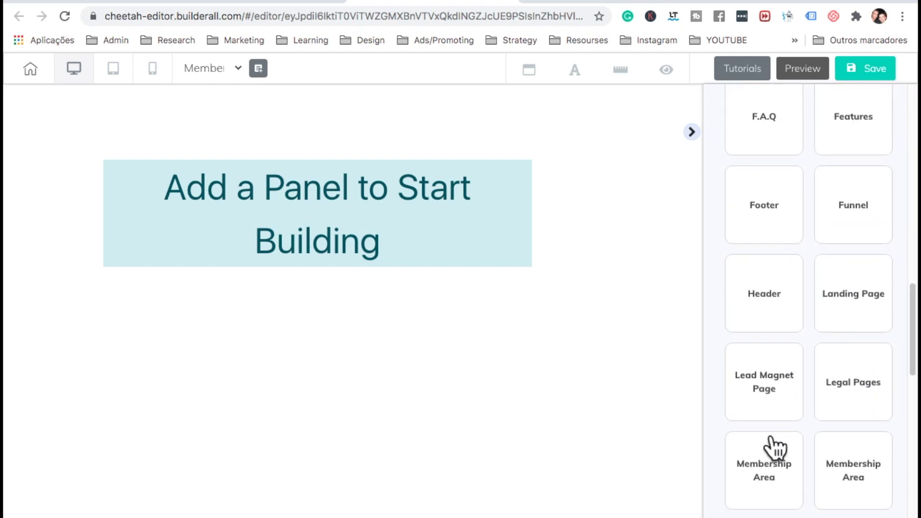
{"action": "left_click", "coordinate": [843, 407]}
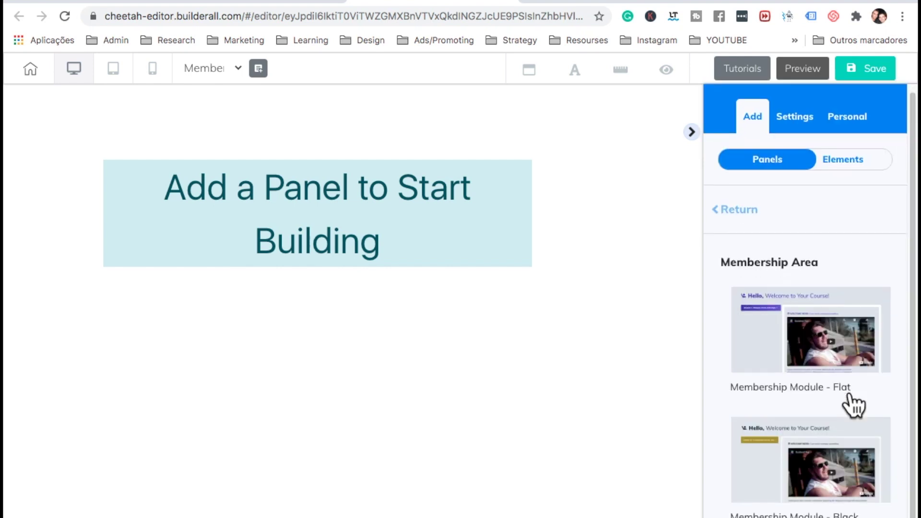
{"action": "left_click", "coordinate": [837, 348]}
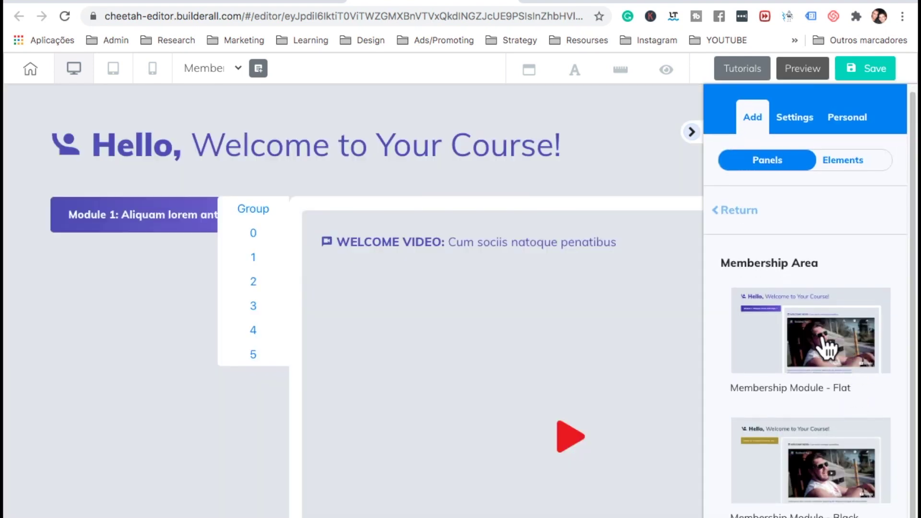
Expand Module 1 to check its lessons, then save the membership area page
{"action": "left_click", "coordinate": [691, 132]}
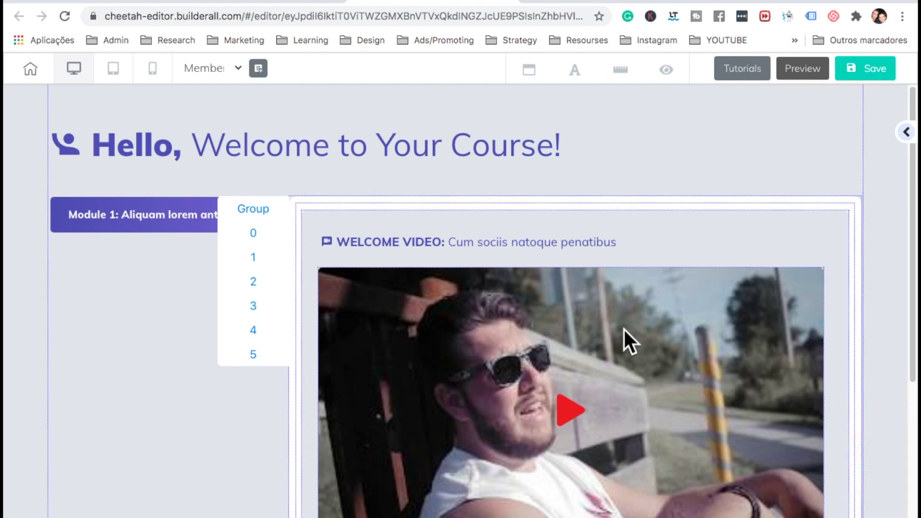
{"action": "scroll", "coordinate": [623, 327], "scroll_direction": "down", "scroll_amount": 5}
{"action": "scroll", "coordinate": [623, 327], "scroll_direction": "up", "scroll_amount": 5}
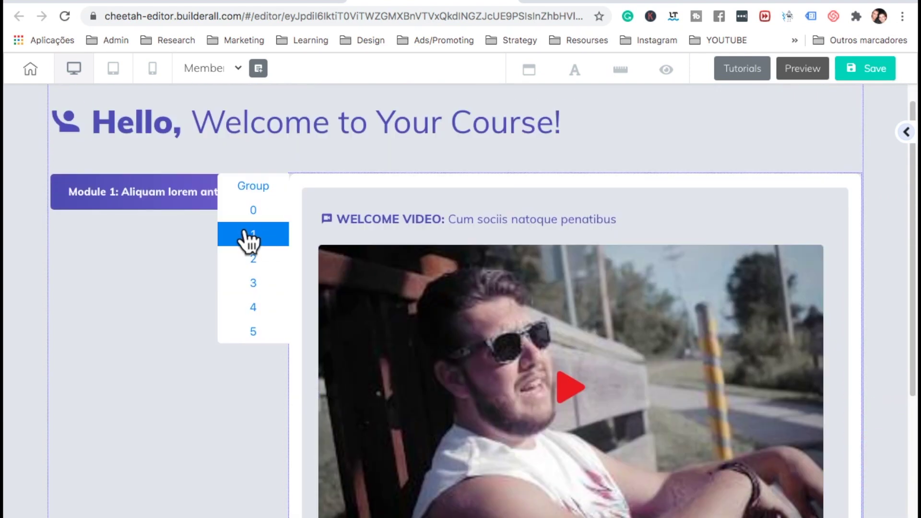
{"action": "left_click", "coordinate": [134, 197]}
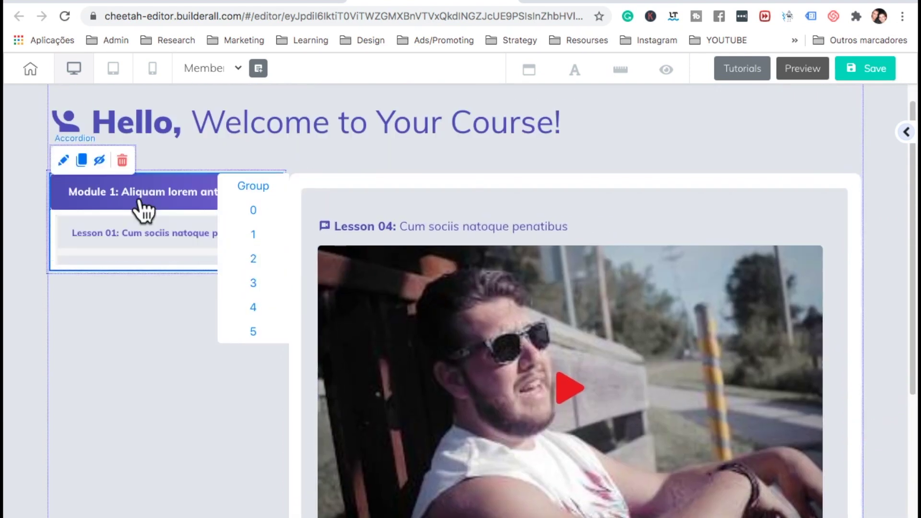
{"action": "scroll", "coordinate": [176, 216], "scroll_direction": "up", "scroll_amount": 1}
{"action": "scroll", "coordinate": [177, 216], "scroll_direction": "down", "scroll_amount": 3}
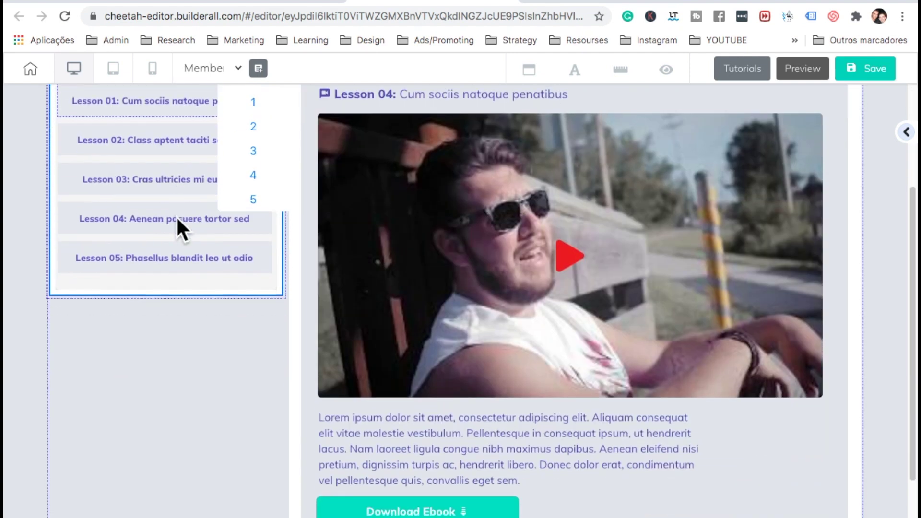
{"action": "left_click", "coordinate": [875, 72]}
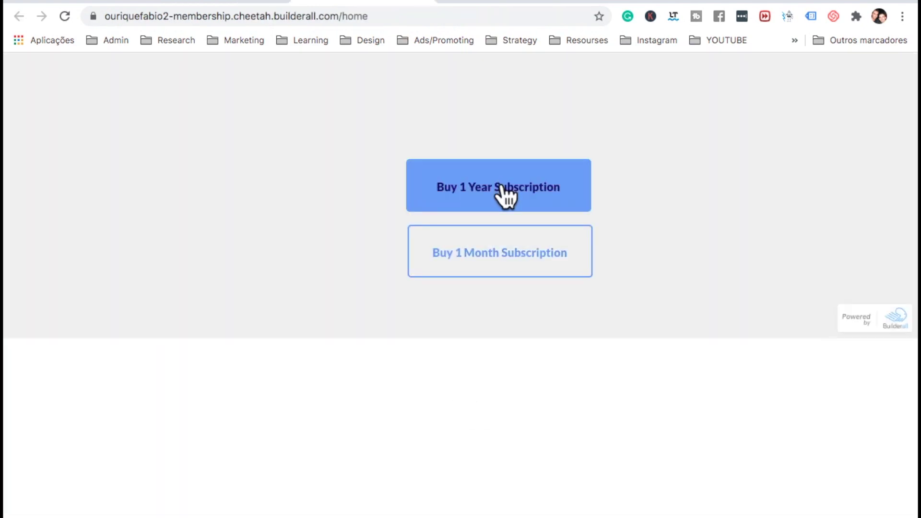
Follow the live Buy 1 Year Subscription button, review the cart, and continue to payment for Membership Course - 1 year
{"action": "left_click", "coordinate": [501, 190]}
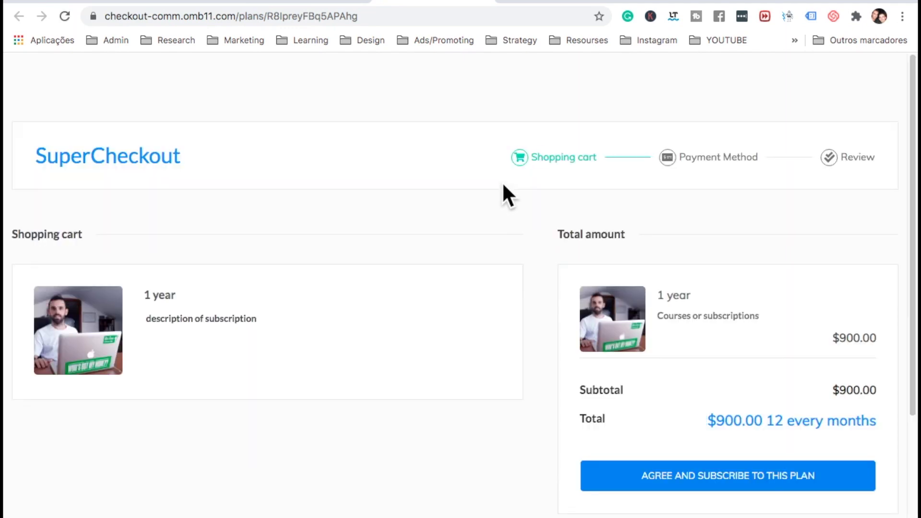
{"action": "scroll", "coordinate": [504, 188], "scroll_direction": "down", "scroll_amount": 3}
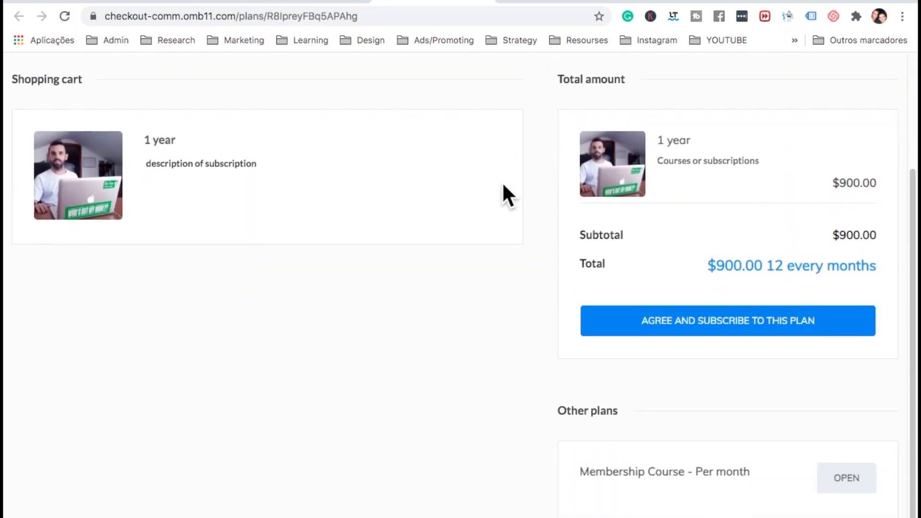
{"action": "scroll", "coordinate": [503, 188], "scroll_direction": "up", "scroll_amount": 2}
{"action": "scroll", "coordinate": [633, 369], "scroll_direction": "down", "scroll_amount": 3}
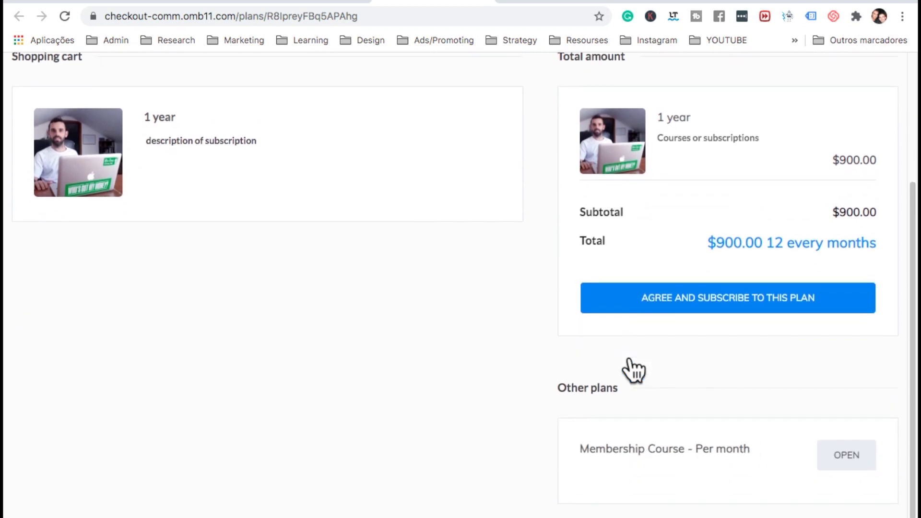
{"action": "scroll", "coordinate": [719, 408], "scroll_direction": "up", "scroll_amount": 1}
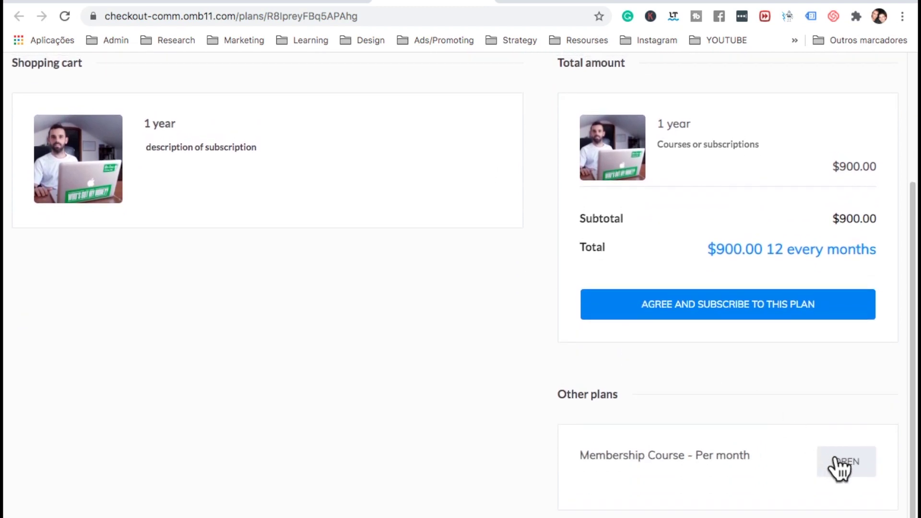
{"action": "triple_click", "coordinate": [680, 460]}
{"action": "left_click", "coordinate": [680, 459]}
{"action": "scroll", "coordinate": [485, 384], "scroll_direction": "up", "scroll_amount": 1}
{"action": "scroll", "coordinate": [576, 408], "scroll_direction": "up", "scroll_amount": 3}
{"action": "left_click", "coordinate": [652, 439]}
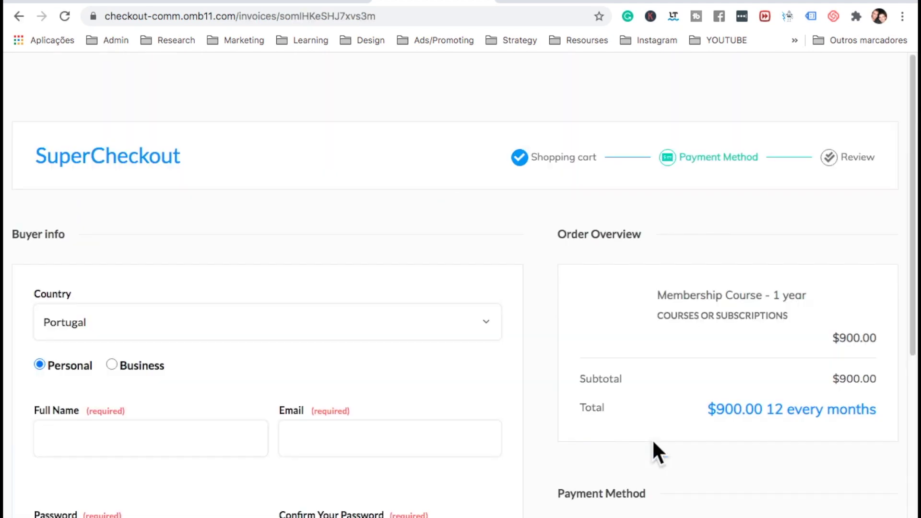
{"action": "scroll", "coordinate": [652, 439], "scroll_direction": "down", "scroll_amount": 3}
{"action": "scroll", "coordinate": [652, 439], "scroll_direction": "down", "scroll_amount": 4}
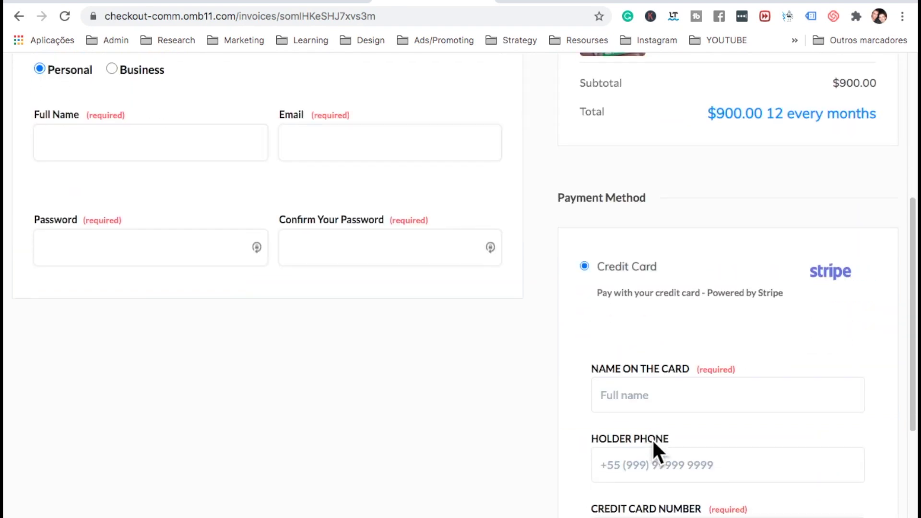
{"action": "scroll", "coordinate": [652, 438], "scroll_direction": "up", "scroll_amount": 5}
{"action": "scroll", "coordinate": [228, 405], "scroll_direction": "down", "scroll_amount": 3}
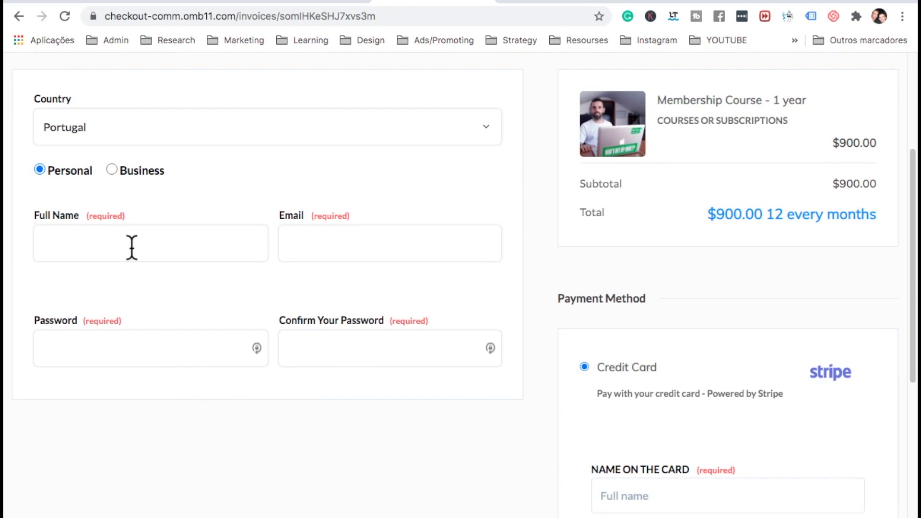
{"action": "left_click", "coordinate": [372, 248]}
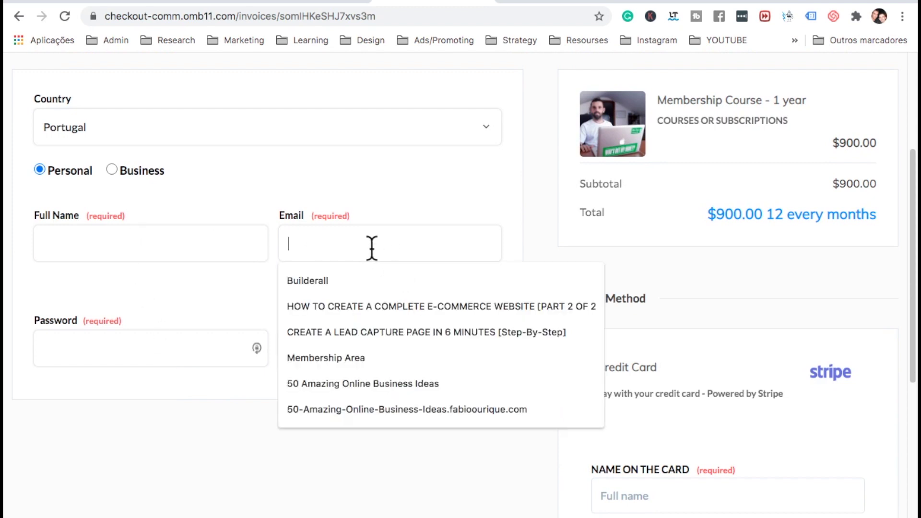
{"action": "left_click", "coordinate": [189, 326]}
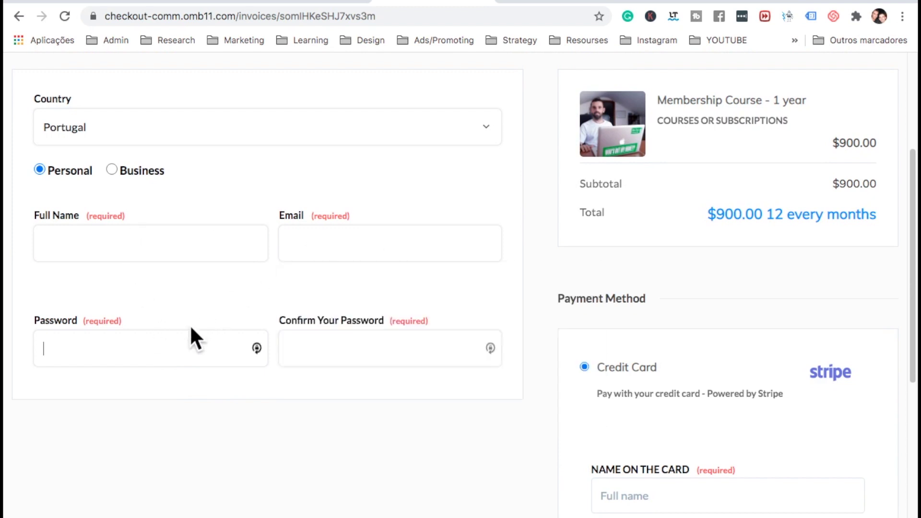
{"action": "left_click", "coordinate": [344, 342]}
{"action": "scroll", "coordinate": [701, 328], "scroll_direction": "down", "scroll_amount": 3}
{"action": "scroll", "coordinate": [700, 332], "scroll_direction": "down", "scroll_amount": 3}
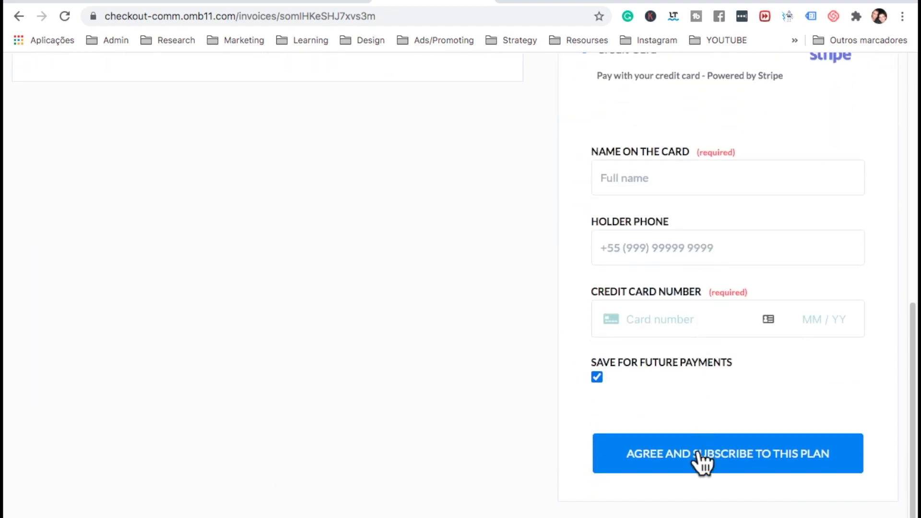
{"action": "scroll", "coordinate": [700, 462], "scroll_direction": "up", "scroll_amount": 8}
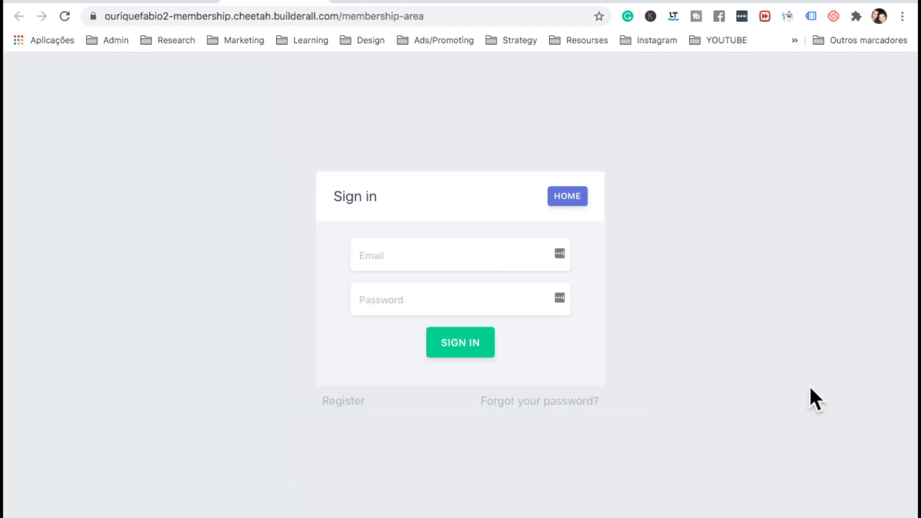
{"action": "left_click", "coordinate": [446, 256]}
{"action": "left_click", "coordinate": [559, 2]}
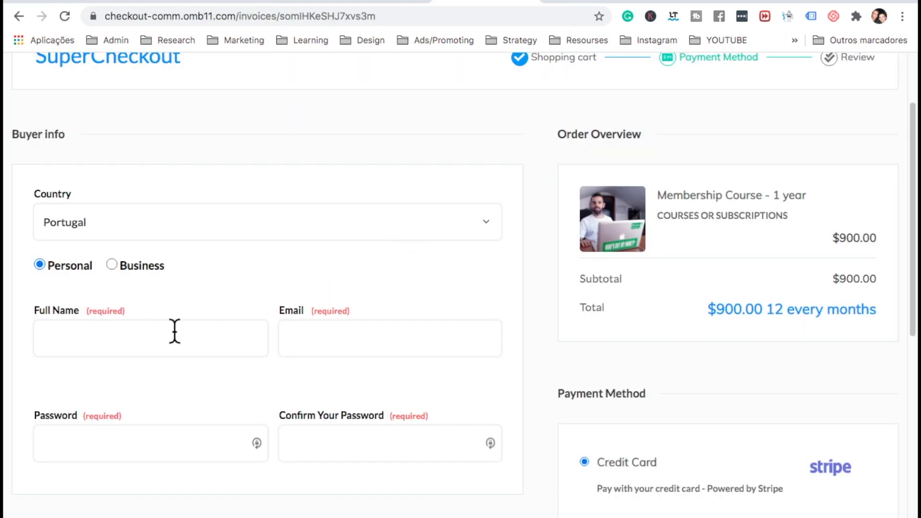
{"action": "left_click", "coordinate": [302, 334]}
{"action": "left_click", "coordinate": [210, 335]}
{"action": "left_click", "coordinate": [329, 336]}
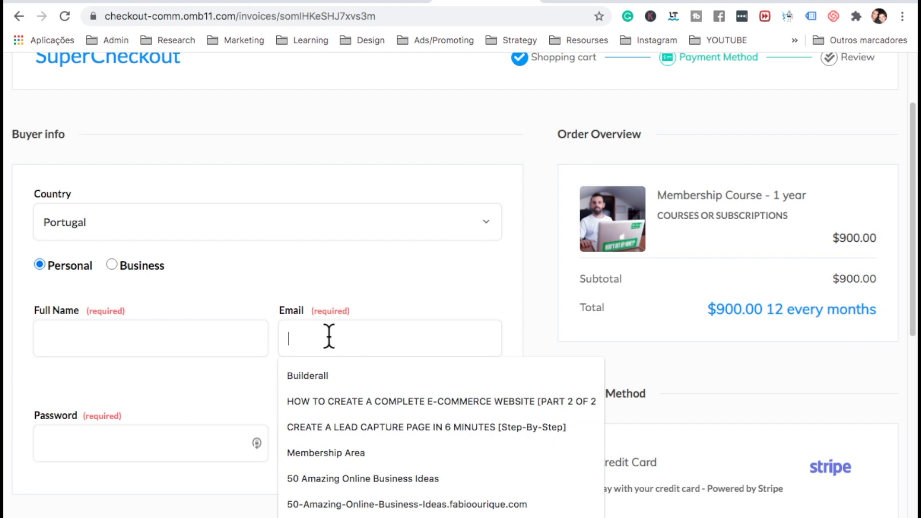
{"action": "left_click", "coordinate": [154, 437]}
{"action": "left_click", "coordinate": [361, 442]}
{"action": "left_click", "coordinate": [356, 486]}
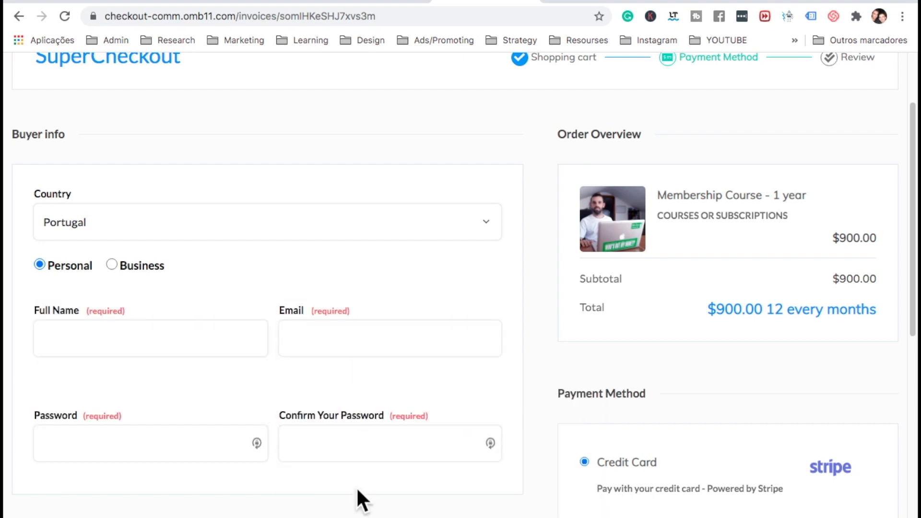
{"action": "scroll", "coordinate": [583, 499], "scroll_direction": "down", "scroll_amount": 5}
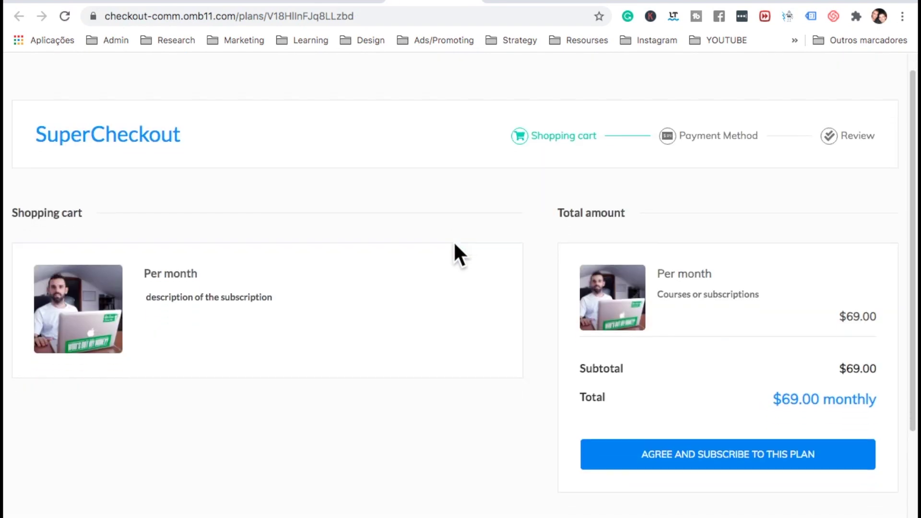
Scroll the Per month checkout cart down to the Other plans list
{"action": "scroll", "coordinate": [454, 244], "scroll_direction": "down", "scroll_amount": 3}
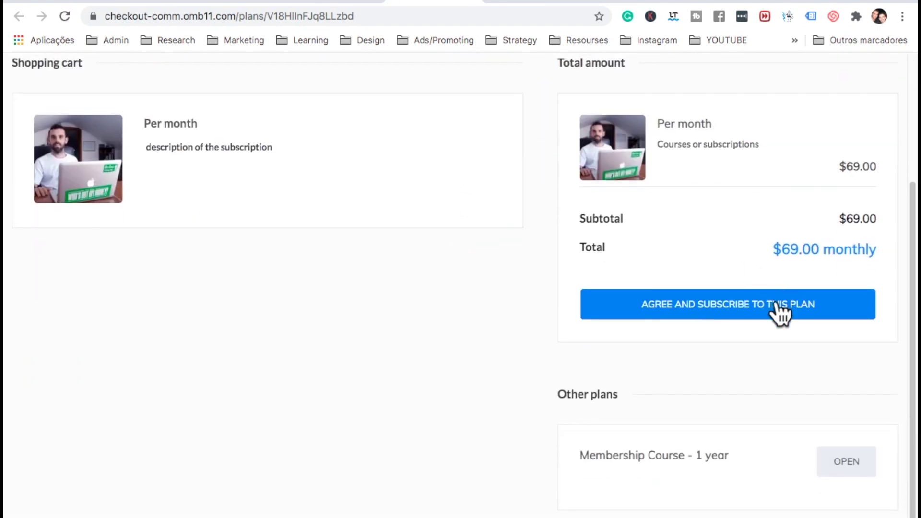